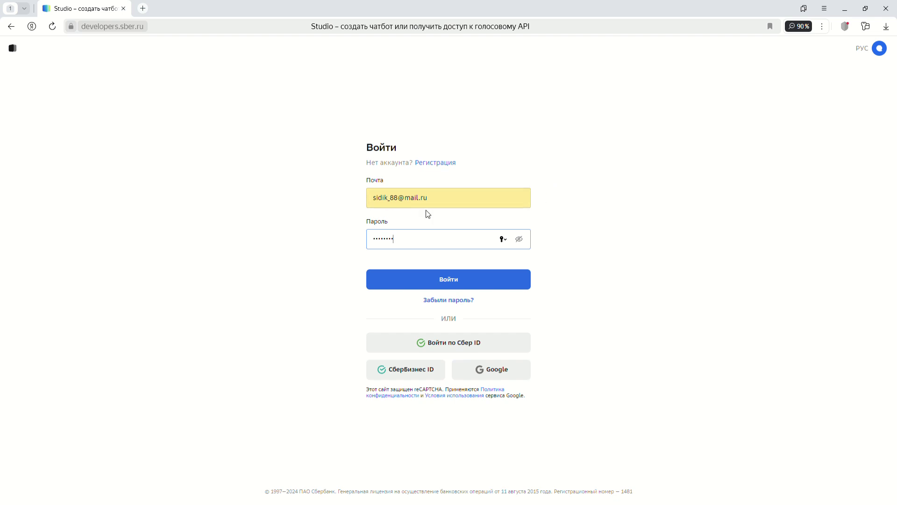
- Sign in and create a SaluteBot Конструктор project from the Пустой проект template, named Мой SaluteBot
{"action": "left_click", "coordinate": [510, 282]}
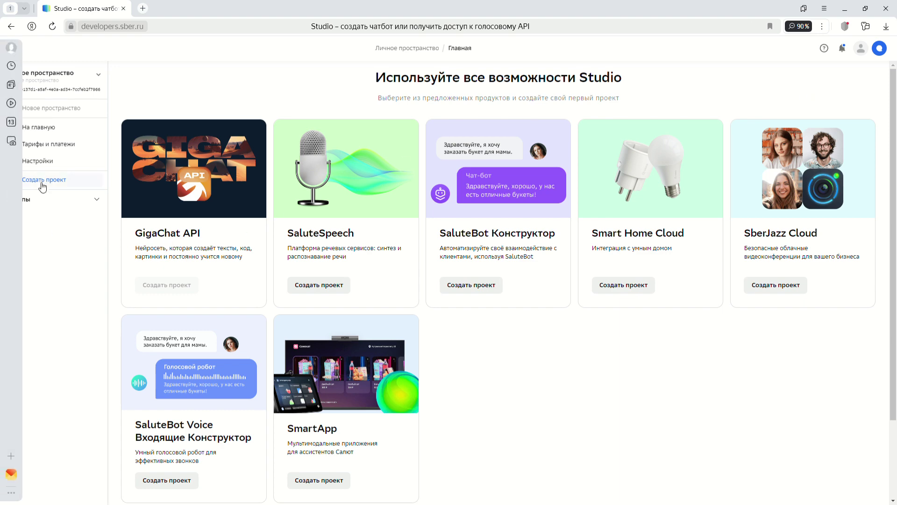
{"action": "left_click", "coordinate": [67, 182]}
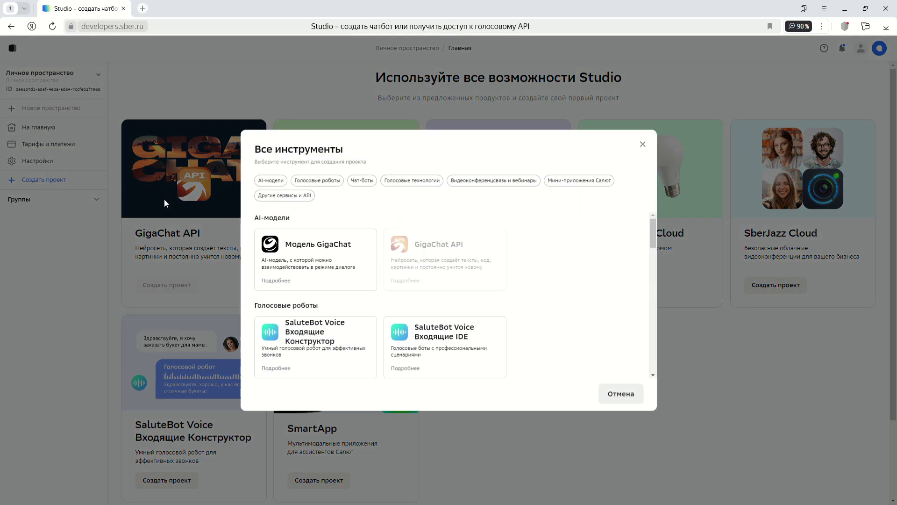
{"action": "scroll", "coordinate": [336, 282], "scroll_direction": "down", "scroll_amount": 2}
{"action": "scroll", "coordinate": [336, 283], "scroll_direction": "down", "scroll_amount": 2}
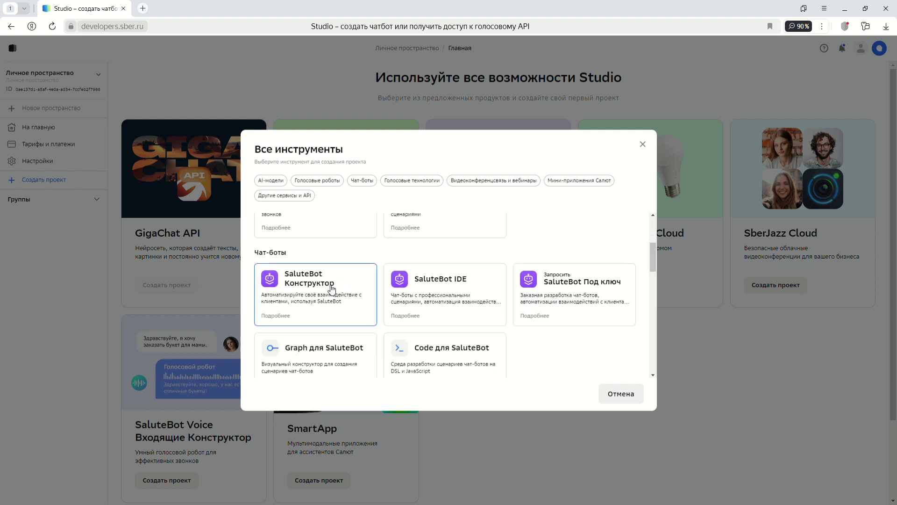
{"action": "left_click", "coordinate": [322, 286]}
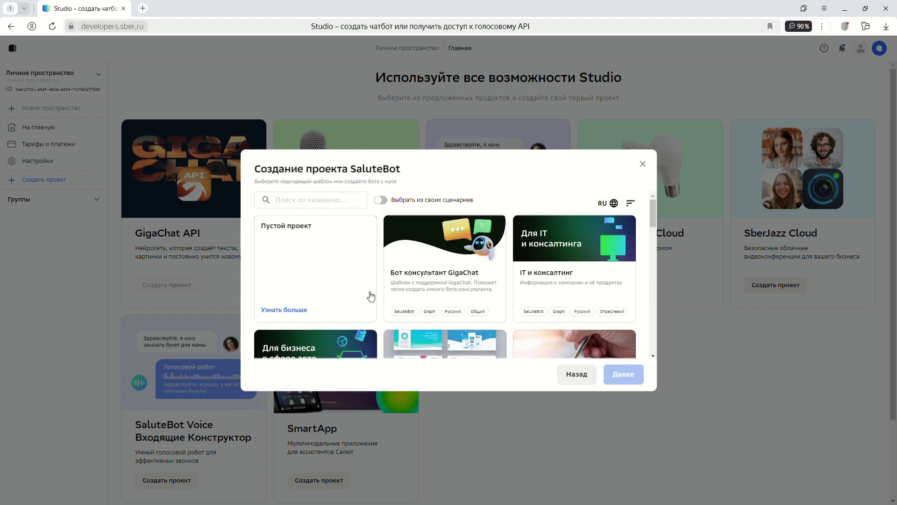
{"action": "left_click", "coordinate": [316, 259]}
{"action": "left_click", "coordinate": [620, 375]}
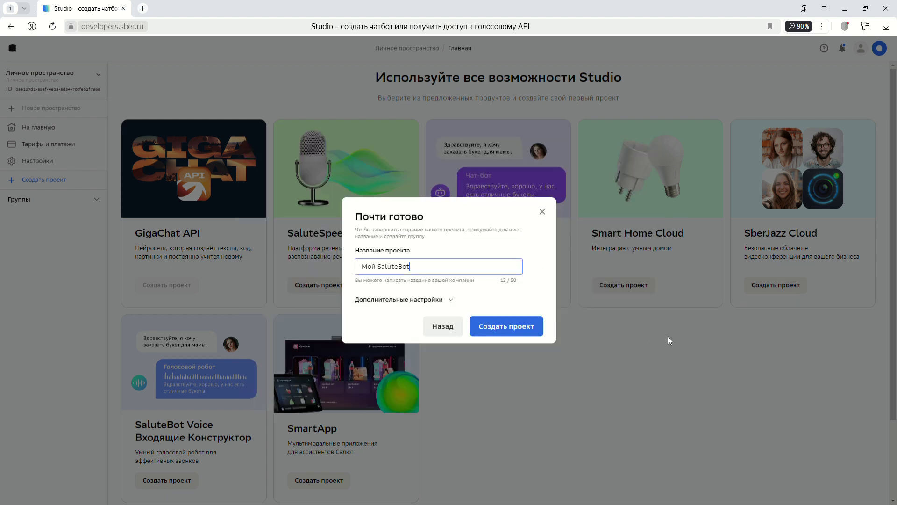
{"action": "left_click", "coordinate": [501, 326]}
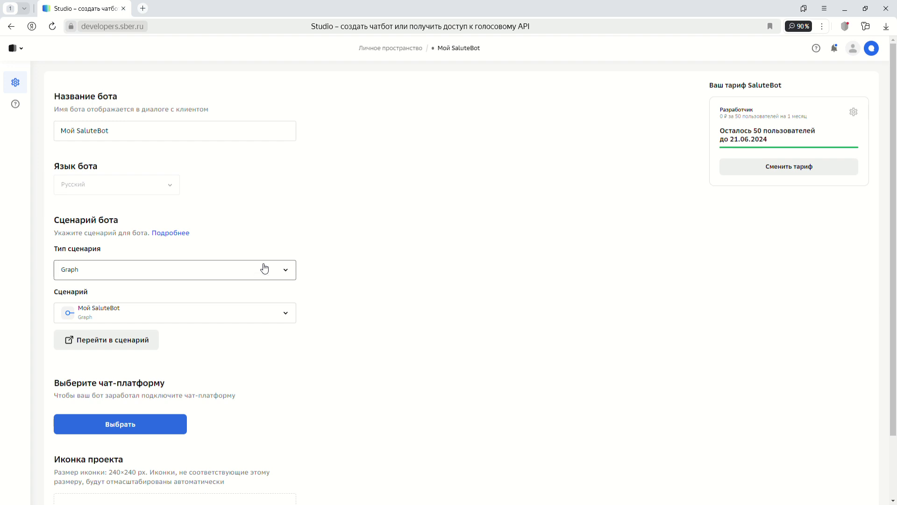
- Check the available scenario types, keep Graph, and open the bot's Мой SaluteBot scenario for editing
{"action": "left_click", "coordinate": [235, 275]}
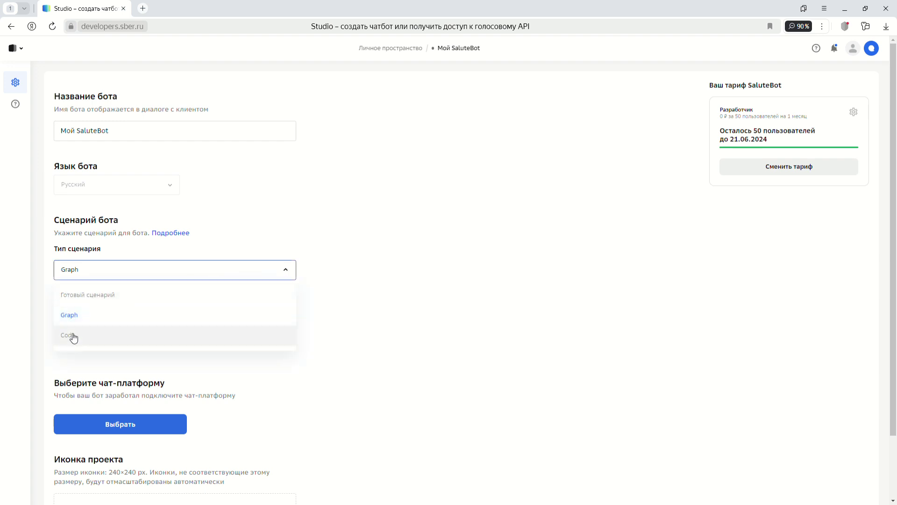
{"action": "left_click", "coordinate": [239, 248]}
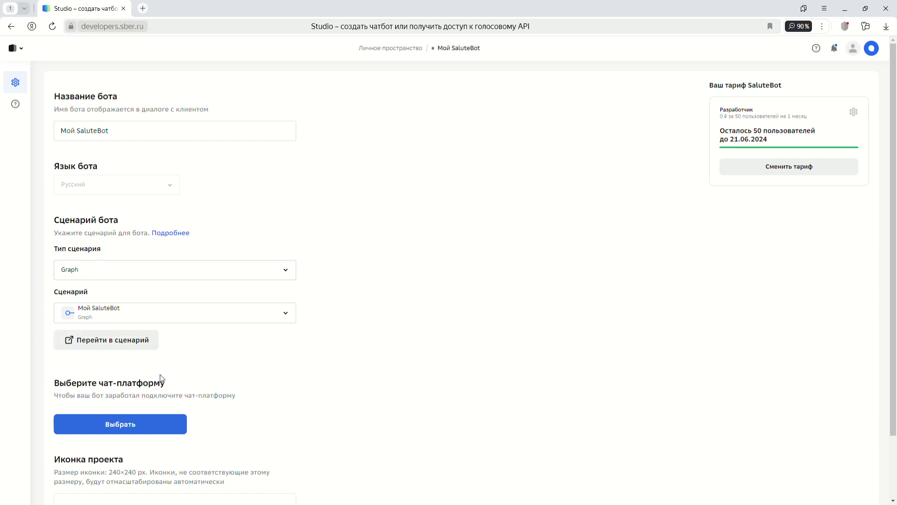
{"action": "left_click", "coordinate": [116, 340]}
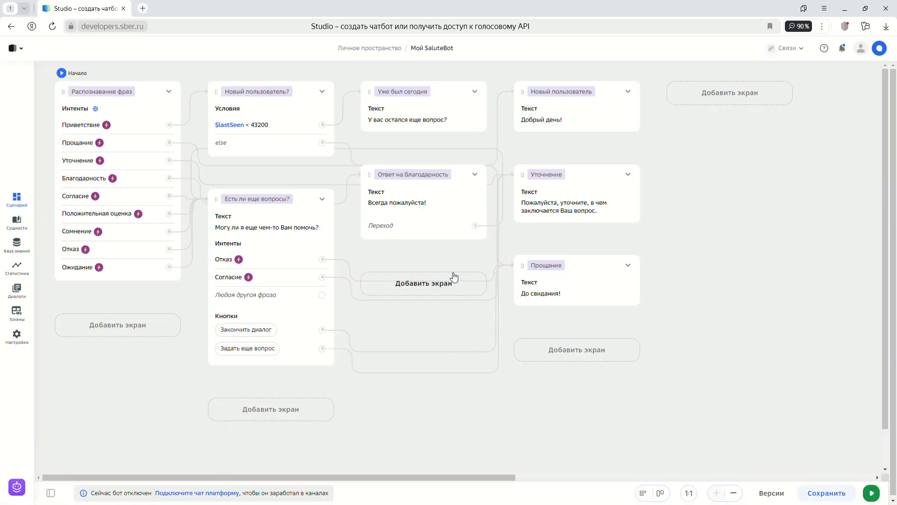
- Delete the scenario screens Новый пользователь?, Есть ли еще вопросы? and Уже был сегодня
{"action": "left_click", "coordinate": [310, 104]}
{"action": "left_click", "coordinate": [323, 69]}
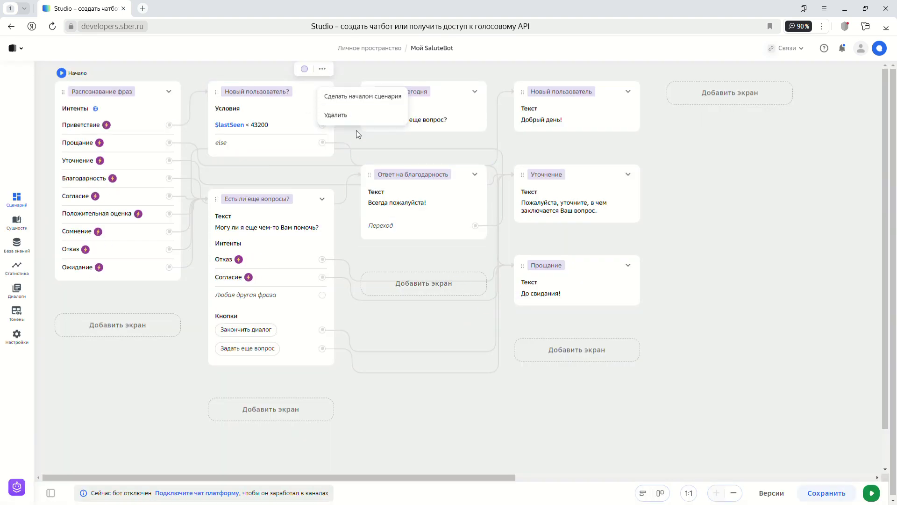
{"action": "left_click", "coordinate": [340, 115]}
{"action": "left_click", "coordinate": [322, 69]}
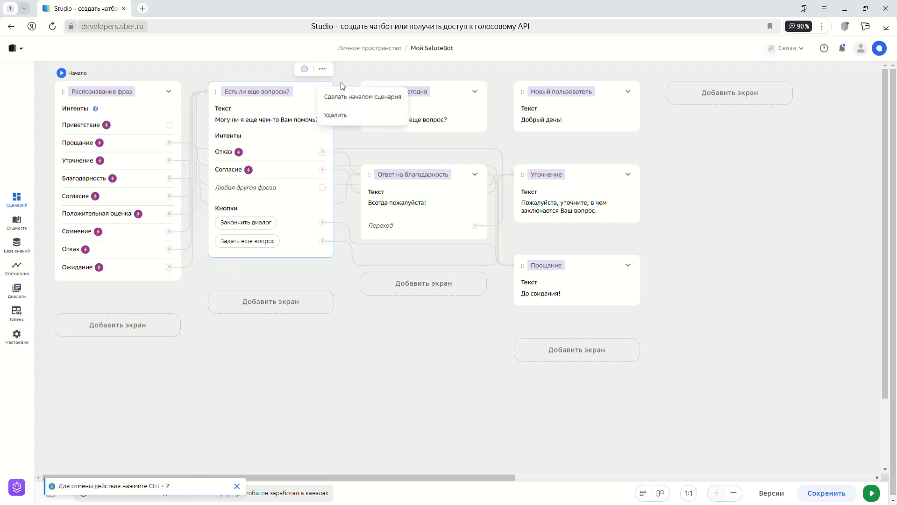
{"action": "left_click", "coordinate": [337, 115]}
{"action": "left_click", "coordinate": [323, 69]}
{"action": "left_click", "coordinate": [336, 115]}
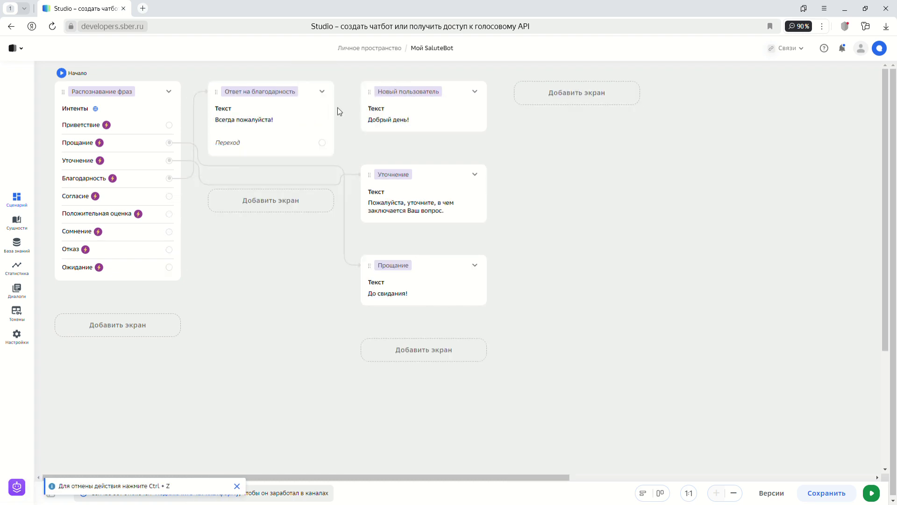
- Delete the scenario screens Ответ на благодарность, Новый пользователь, Уточнение and Прощание
{"action": "left_click", "coordinate": [330, 94]}
{"action": "left_click", "coordinate": [322, 69]}
{"action": "left_click", "coordinate": [337, 114]}
{"action": "left_click", "coordinate": [323, 69]}
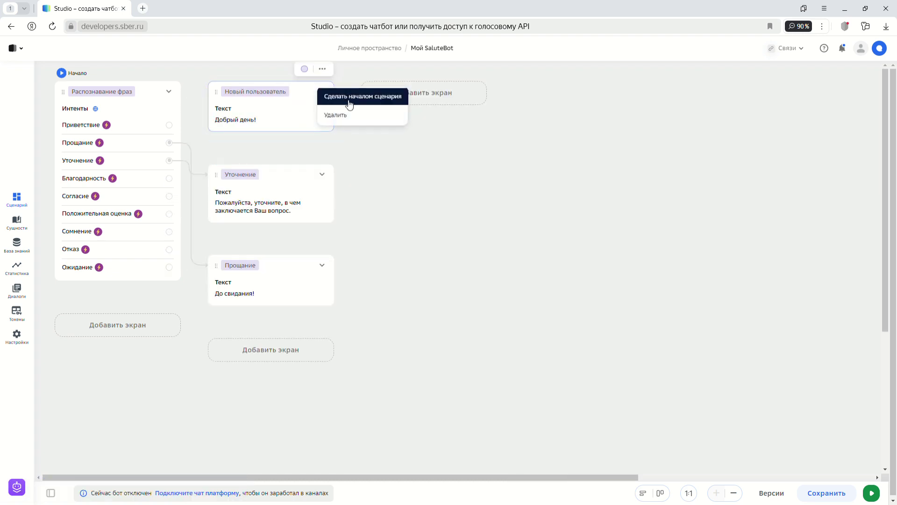
{"action": "left_click", "coordinate": [336, 115]}
{"action": "left_click", "coordinate": [322, 69]}
{"action": "left_click", "coordinate": [337, 116]}
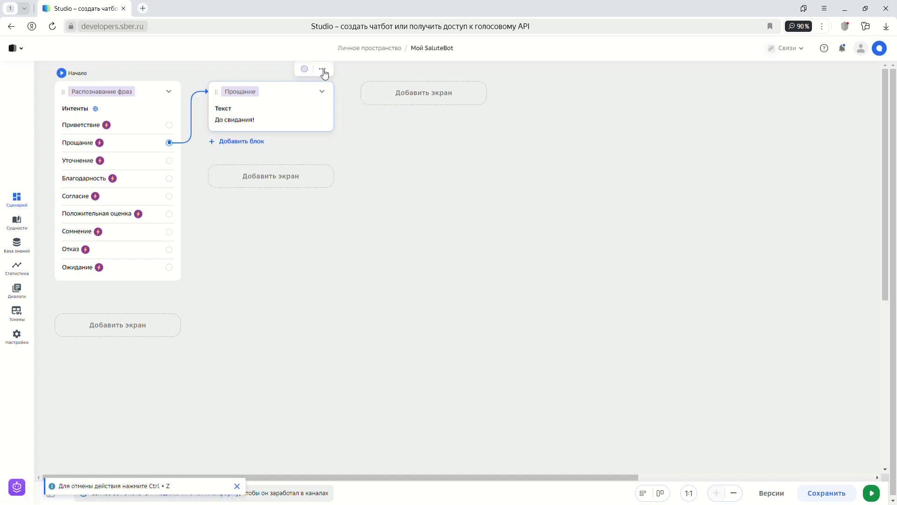
{"action": "left_click", "coordinate": [323, 70]}
{"action": "left_click", "coordinate": [346, 116]}
- Add a screen with a События block for the global event Не удалось распознать фразу пользователя
{"action": "left_click", "coordinate": [258, 93]}
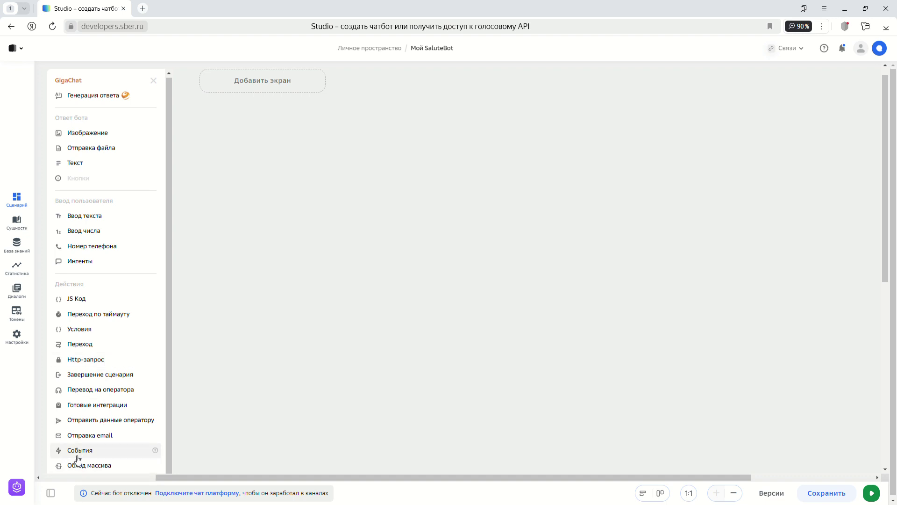
{"action": "left_click", "coordinate": [110, 452]}
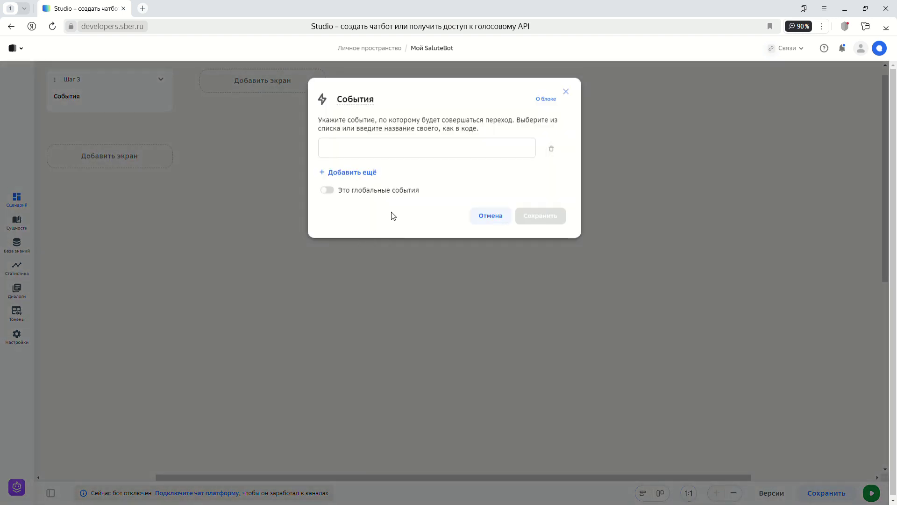
{"action": "left_click", "coordinate": [376, 156]}
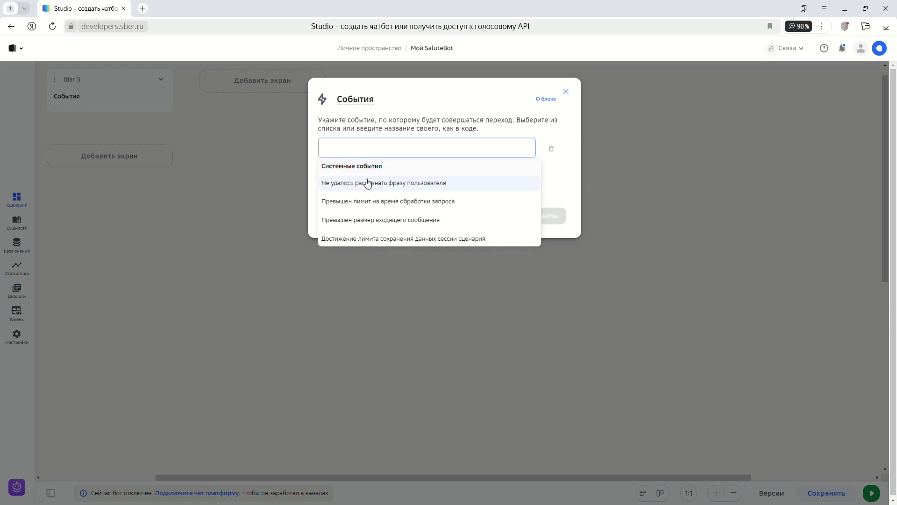
{"action": "left_click", "coordinate": [415, 186]}
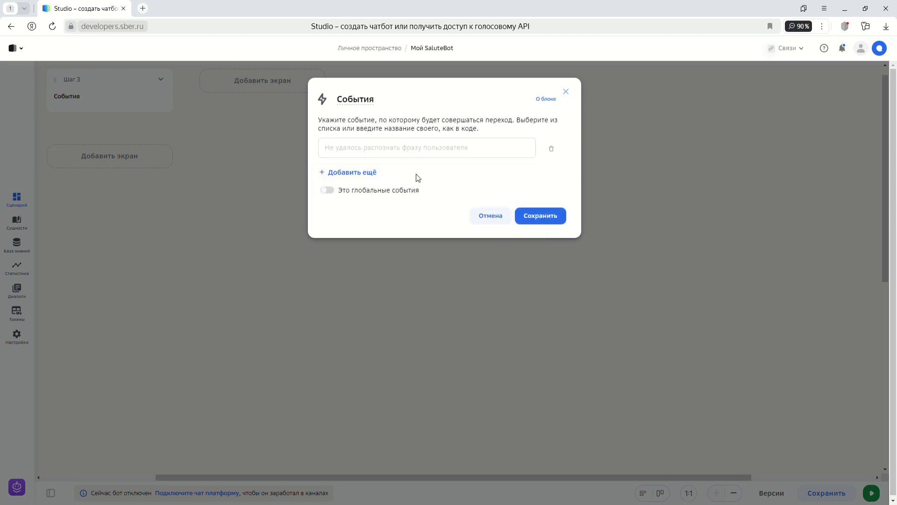
{"action": "left_click", "coordinate": [332, 192]}
{"action": "left_click", "coordinate": [554, 214]}
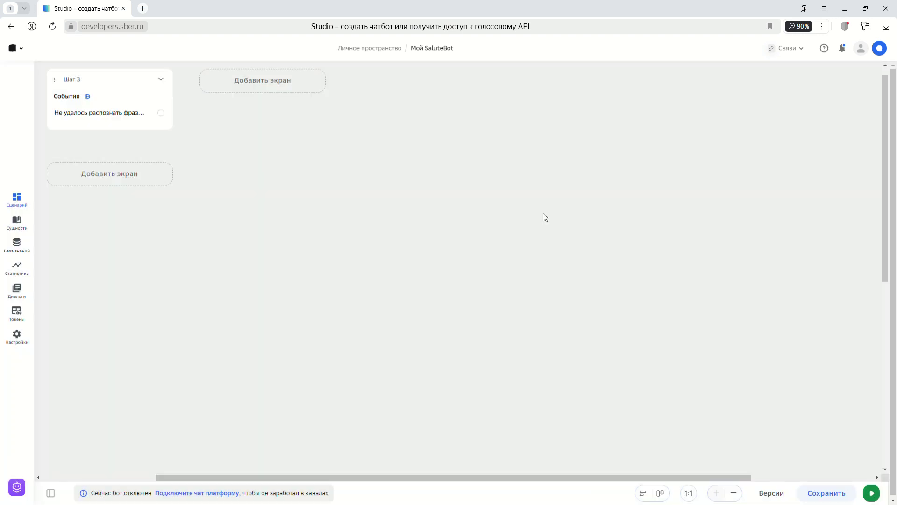
- Make the События screen the start of the scenario and delete the Распознавание фраз screen
{"action": "left_click_drag", "start_coordinate": [423, 477], "coordinate": [205, 464]}
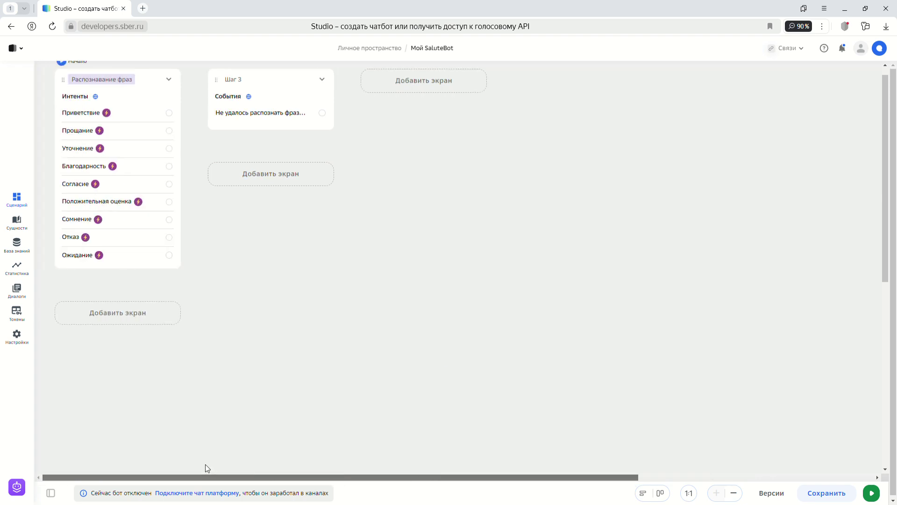
{"action": "scroll", "coordinate": [318, 89], "scroll_direction": "up", "scroll_amount": 1}
{"action": "left_click", "coordinate": [322, 69]}
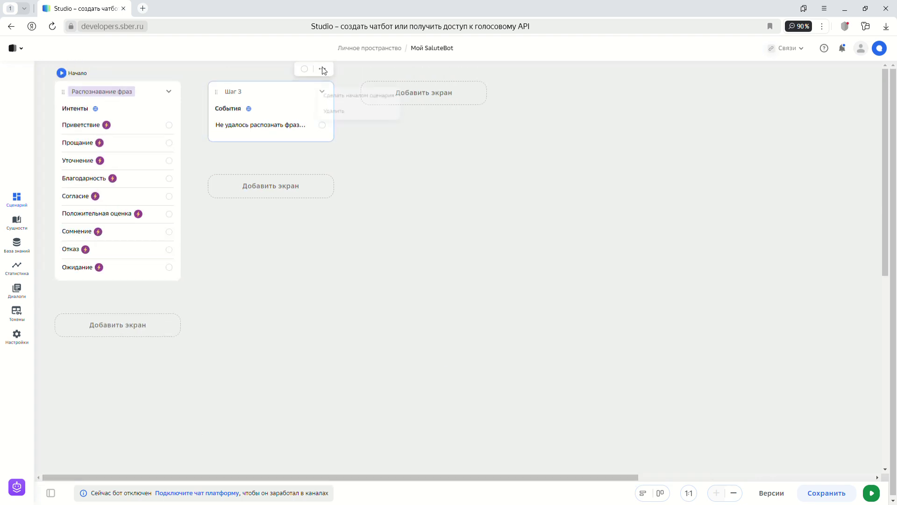
{"action": "left_click", "coordinate": [344, 94]}
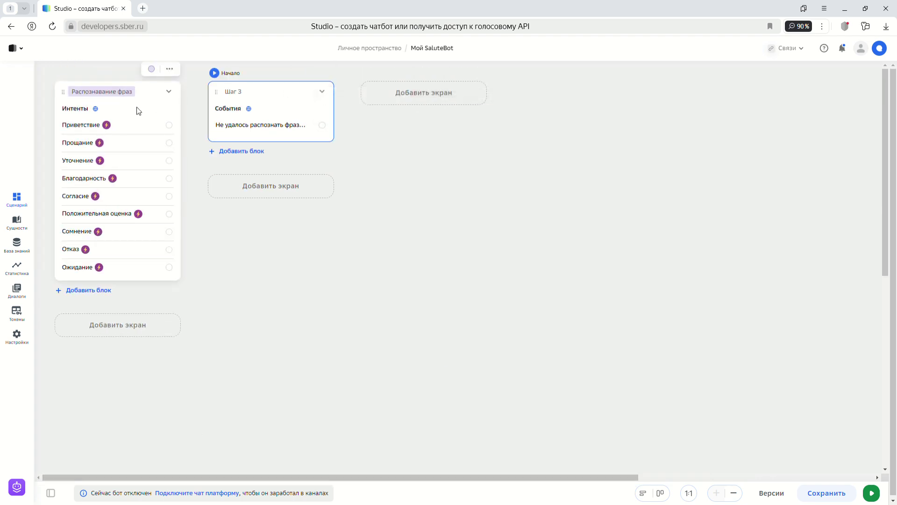
{"action": "left_click", "coordinate": [169, 68]}
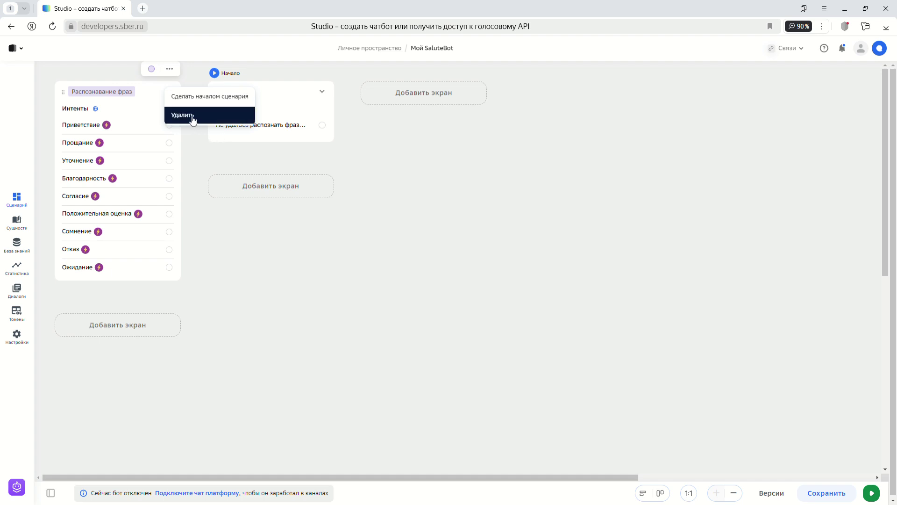
{"action": "left_click", "coordinate": [193, 120]}
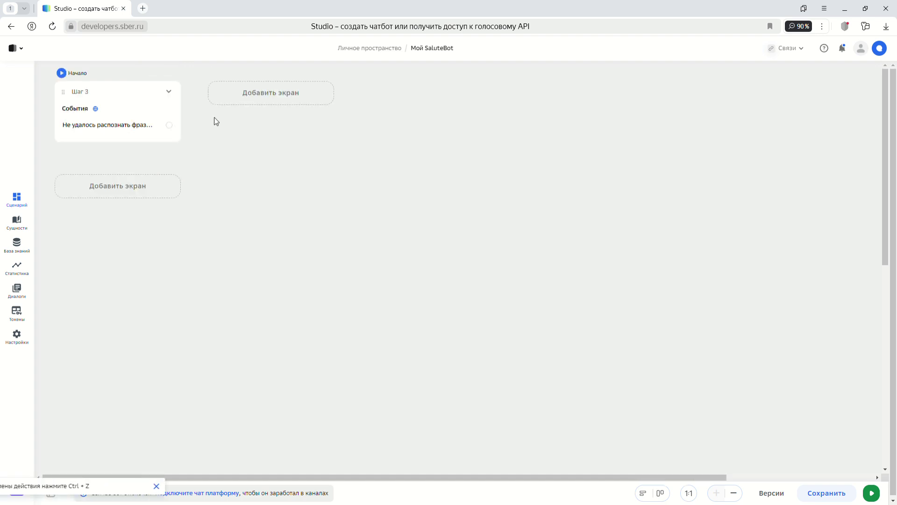
- Add a screen with a GigaChat Генерация ответа block and open its prompt for editing
{"action": "left_click", "coordinate": [265, 95]}
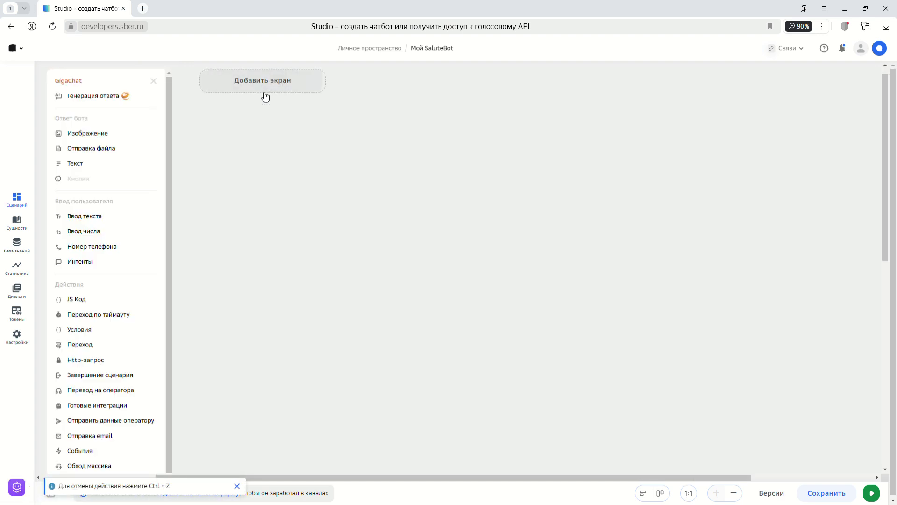
{"action": "left_click", "coordinate": [111, 100]}
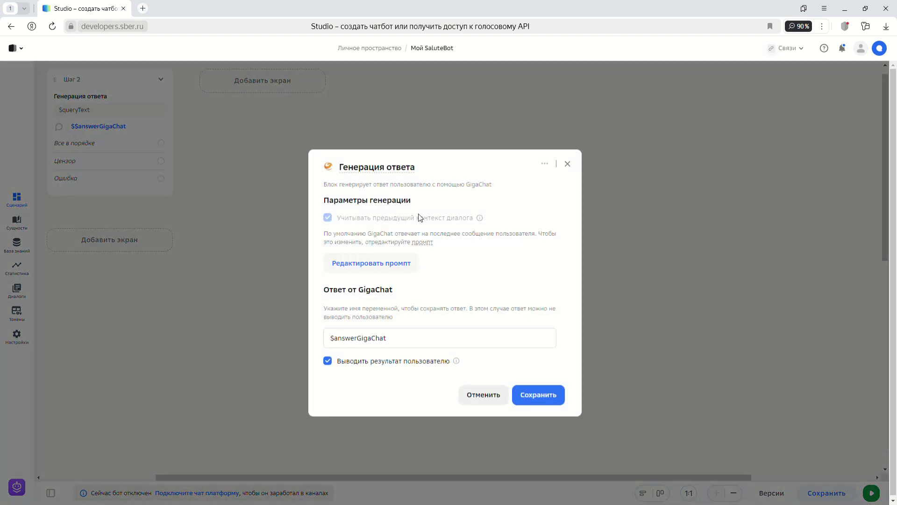
{"action": "left_click", "coordinate": [394, 264]}
- Set the block's system prompt to "Будь вежлив." and save the block with its previous-dialogue-context option toggled
{"action": "left_click", "coordinate": [312, 238]}
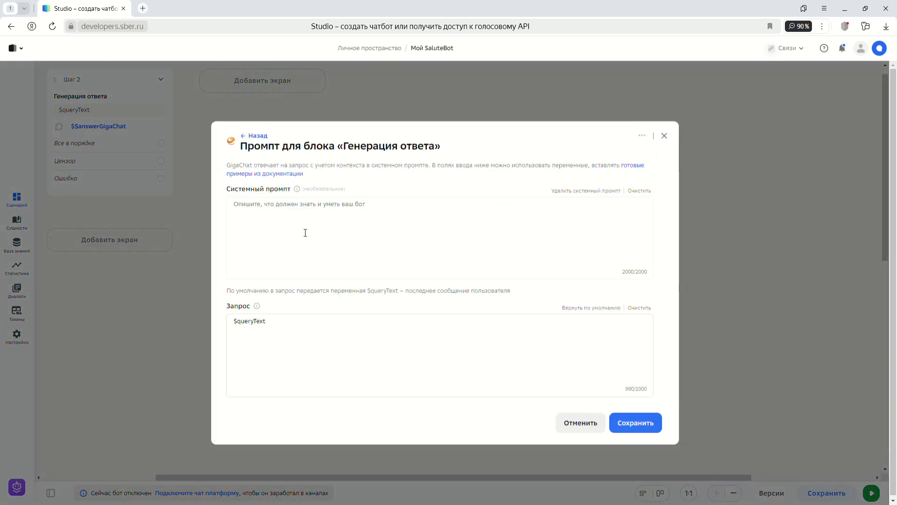
{"action": "left_click", "coordinate": [323, 220]}
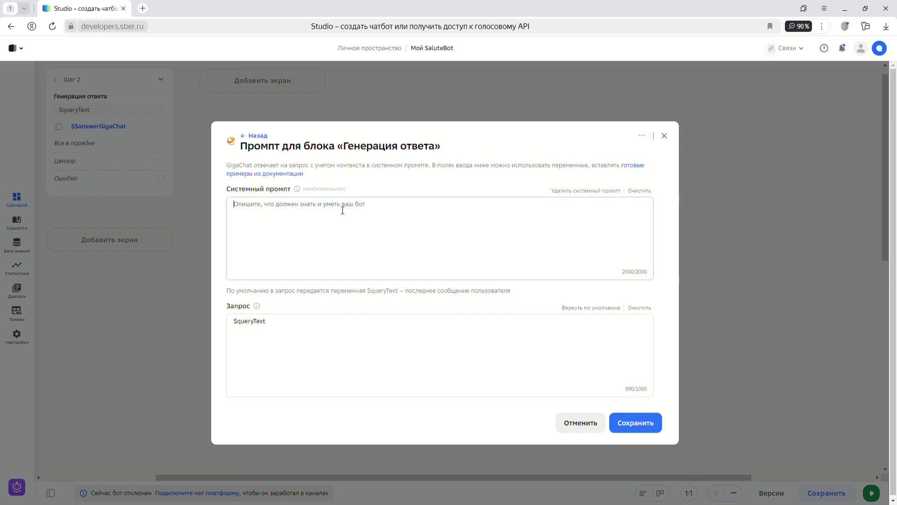
{"action": "type", "text": "<"}
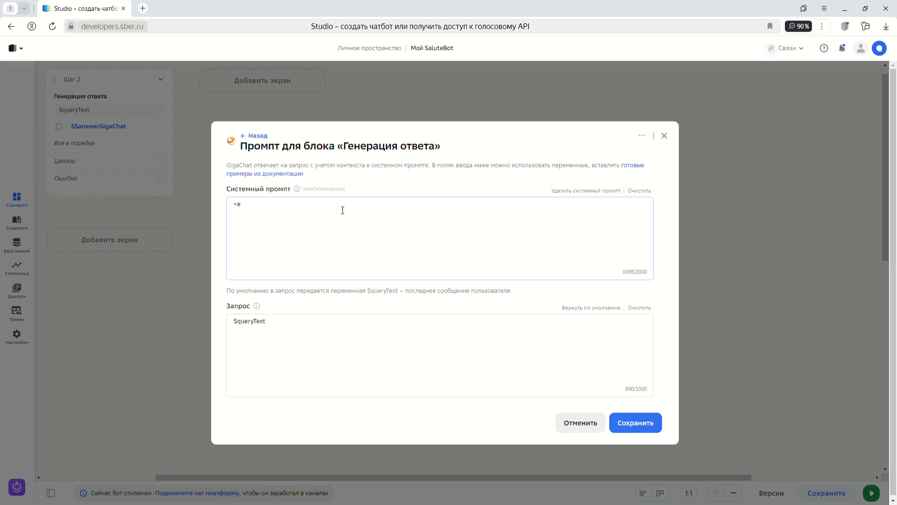
{"action": "type", "text": "e"}
{"action": "key", "text": "BackSpace"}
{"action": "key", "text": "BackSpace"}
{"action": "type", "text": "Будь ве"}
{"action": "left_click", "coordinate": [631, 421]}
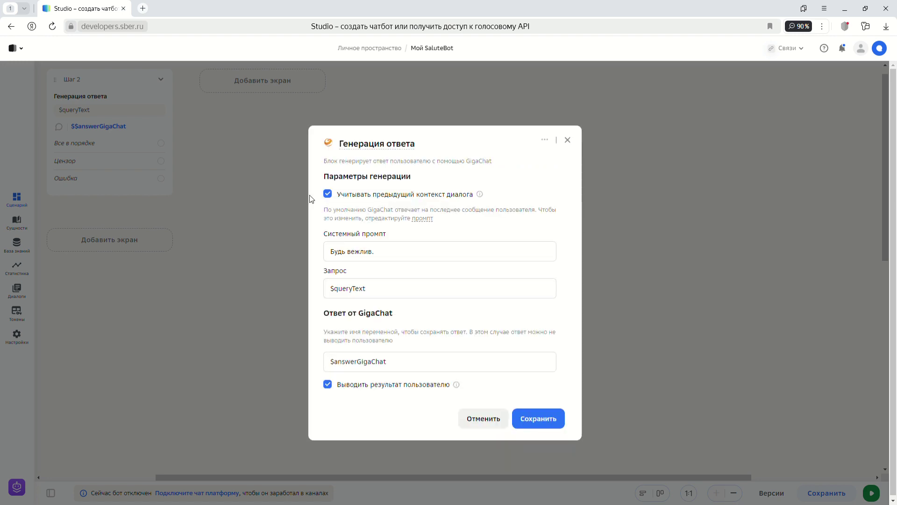
{"action": "left_click", "coordinate": [333, 196]}
{"action": "left_click", "coordinate": [543, 422]}
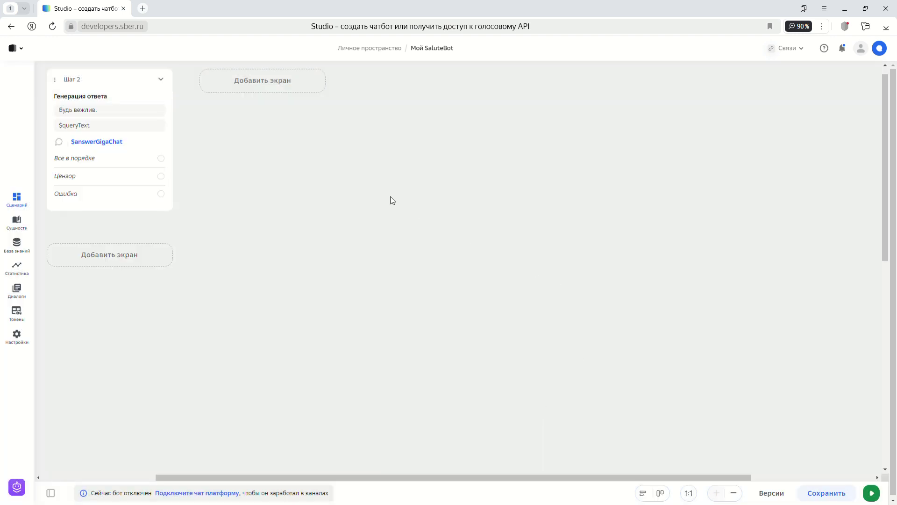
- Connect the unrecognised-phrase event to the Генерация ответа screen, then save the scenario and launch the test widget
{"action": "left_click_drag", "start_coordinate": [456, 476], "coordinate": [274, 482]}
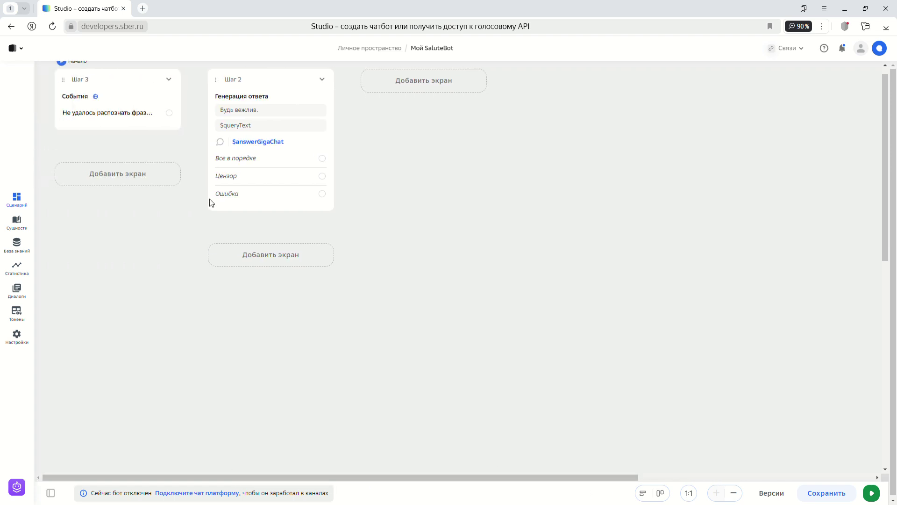
{"action": "left_click_drag", "start_coordinate": [169, 113], "coordinate": [252, 125]}
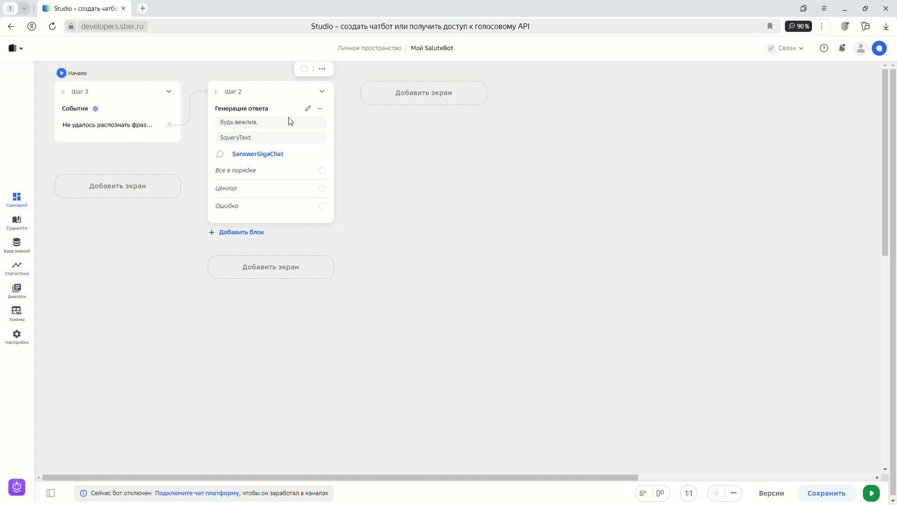
{"action": "left_click", "coordinate": [825, 493]}
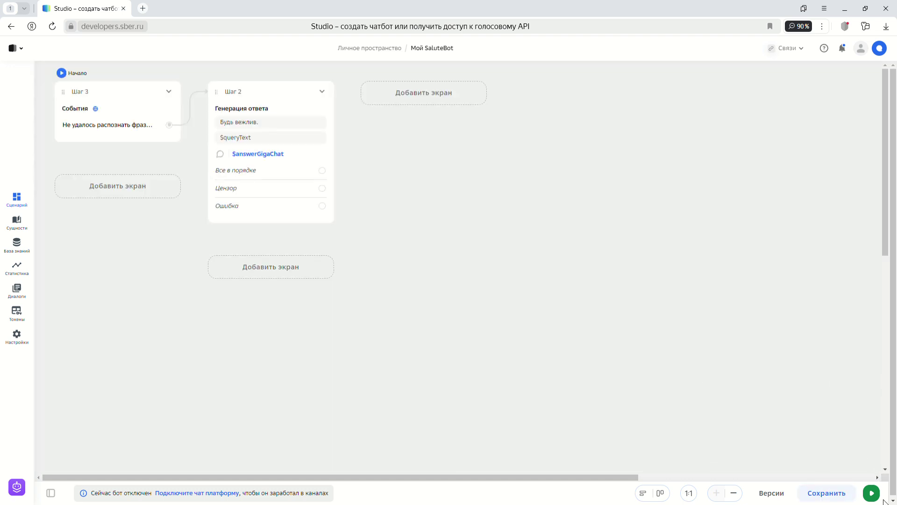
{"action": "left_click", "coordinate": [871, 493]}
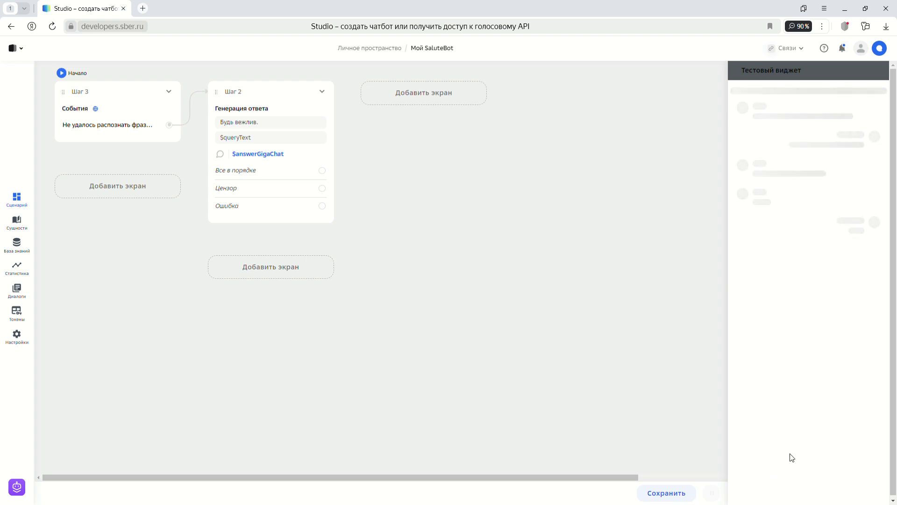
- Send the bot the test messages "привет" and "Кто такой Достоевский?" in the test widget
{"action": "left_click", "coordinate": [761, 489]}
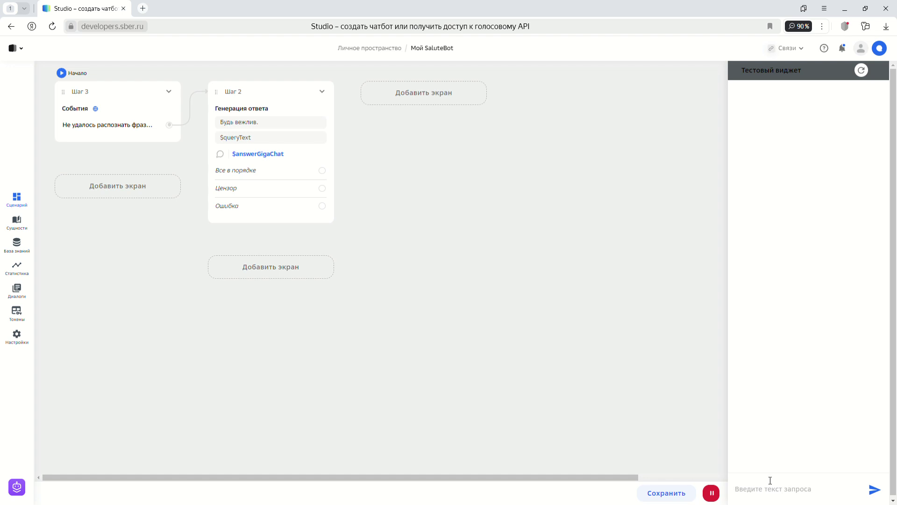
{"action": "type", "text": "привет"}
{"action": "key", "text": "Return"}
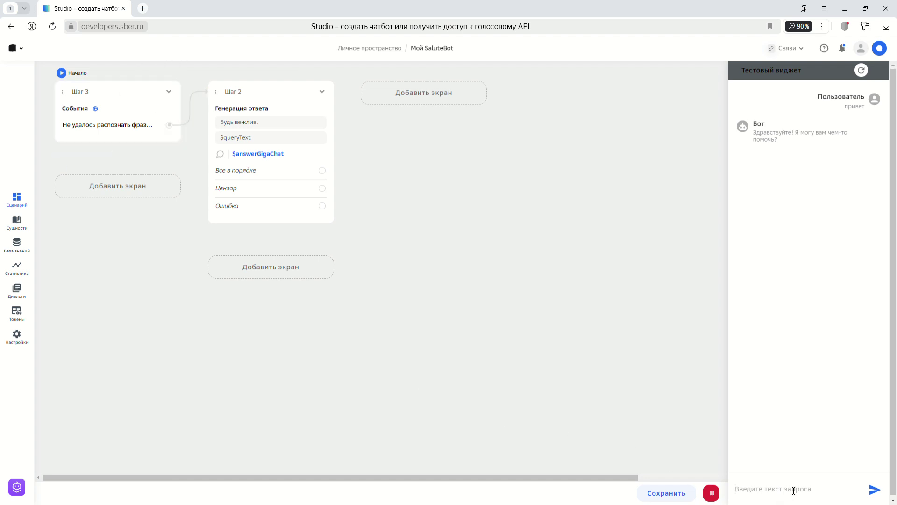
{"action": "type", "text": "Кто такой Достоевский?"}
{"action": "key", "text": "Return"}
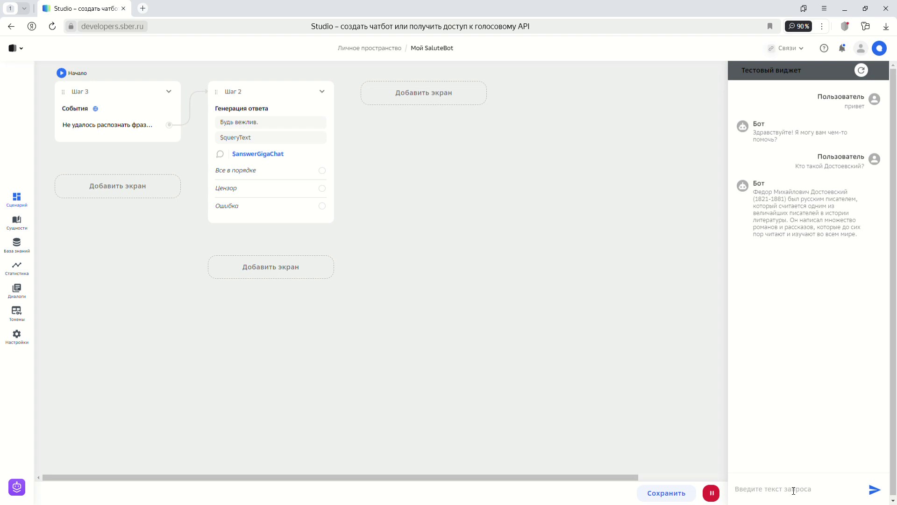
- Ask the bot "Какого числа выйдет новая модель гигачат?" and stop the test
{"action": "type", "text": "Какого чис"}
{"action": "type", "text": "ла выш"}
{"action": "type", "text": "ден"}
{"action": "type", "text": " новая моде"}
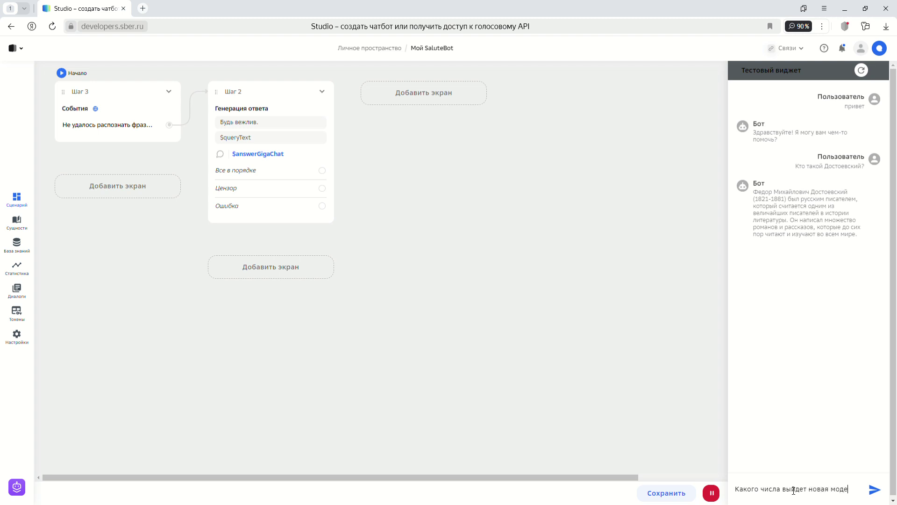
{"action": "type", "text": "ль гигача"}
{"action": "key", "text": "Return"}
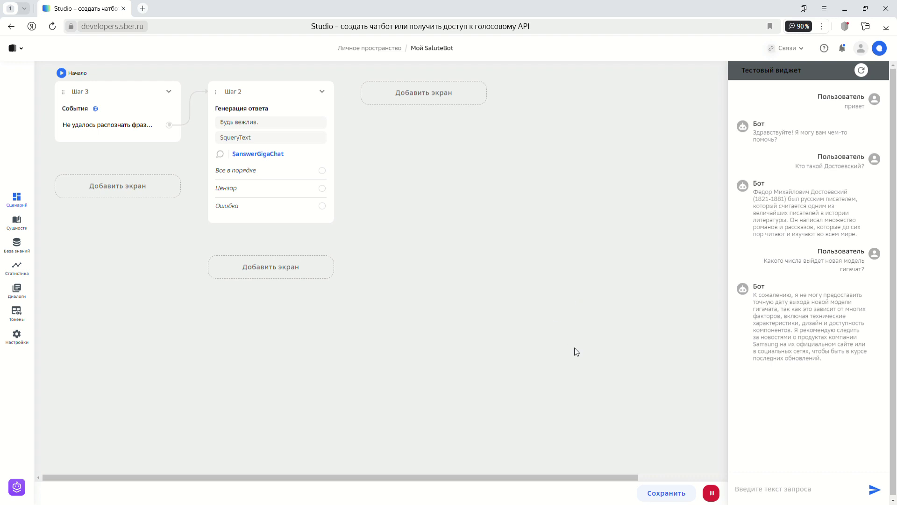
{"action": "left_click", "coordinate": [711, 492]}
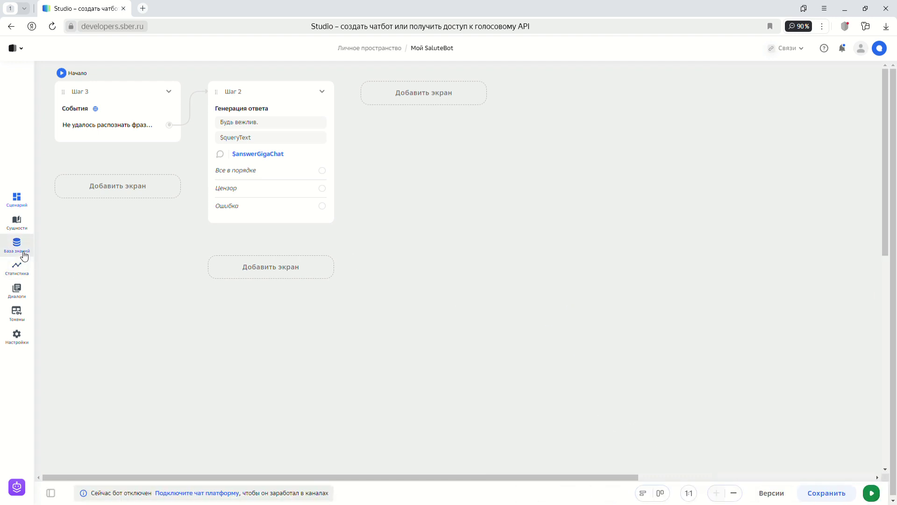
- Open the knowledge base's Документы section and save its trigger priority as Низкий
{"action": "left_click", "coordinate": [25, 256]}
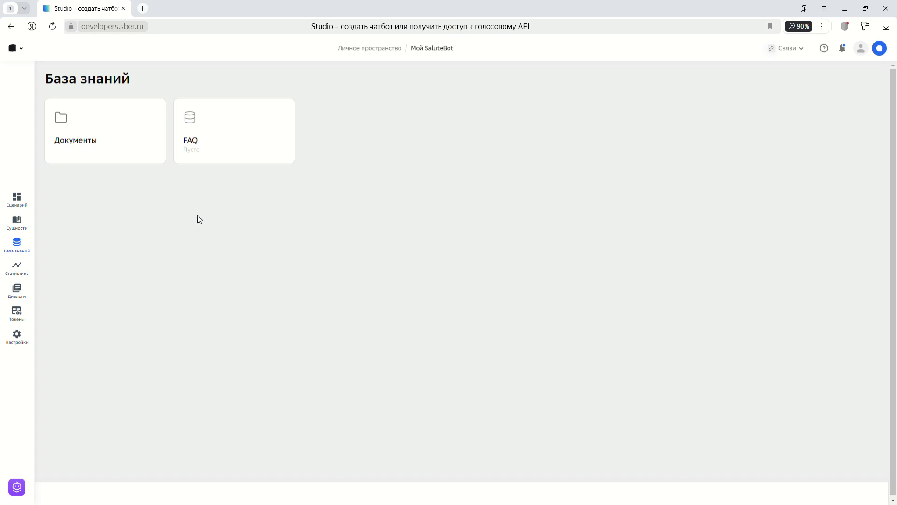
{"action": "left_click", "coordinate": [77, 142]}
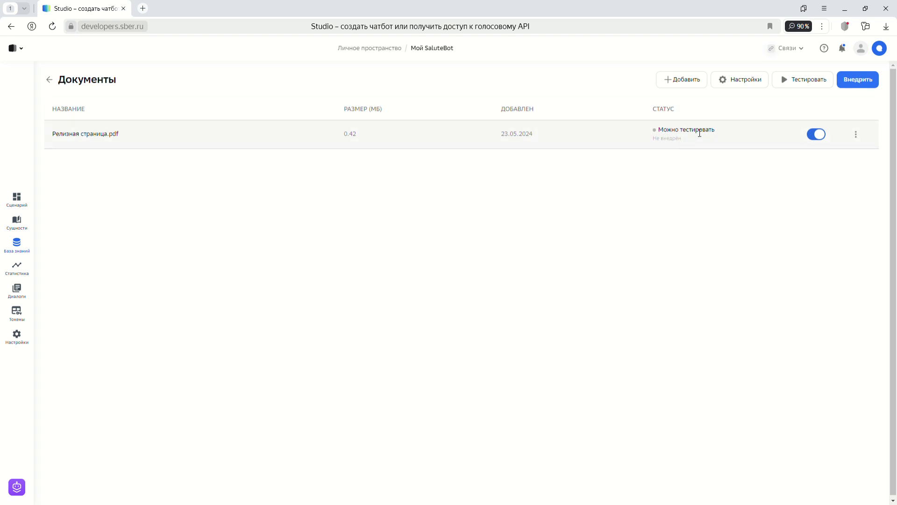
{"action": "left_click", "coordinate": [751, 84]}
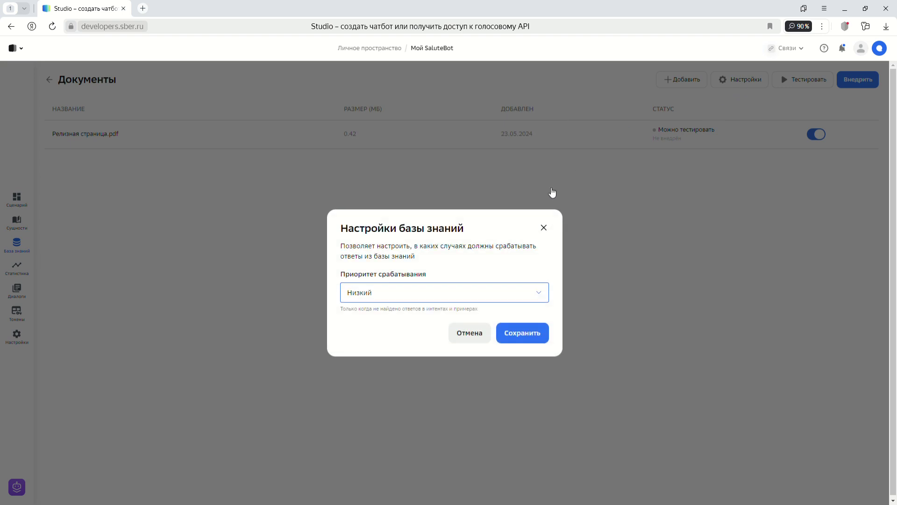
{"action": "left_click", "coordinate": [410, 296]}
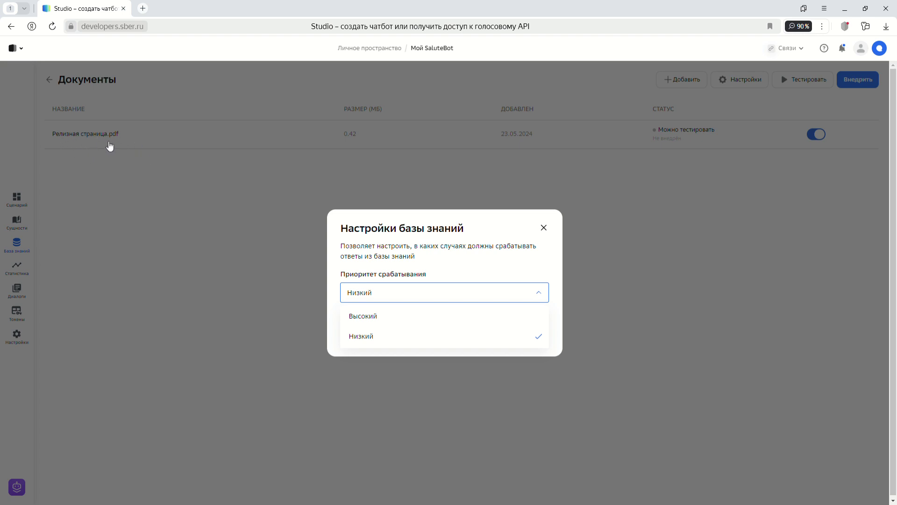
{"action": "left_click", "coordinate": [361, 336]}
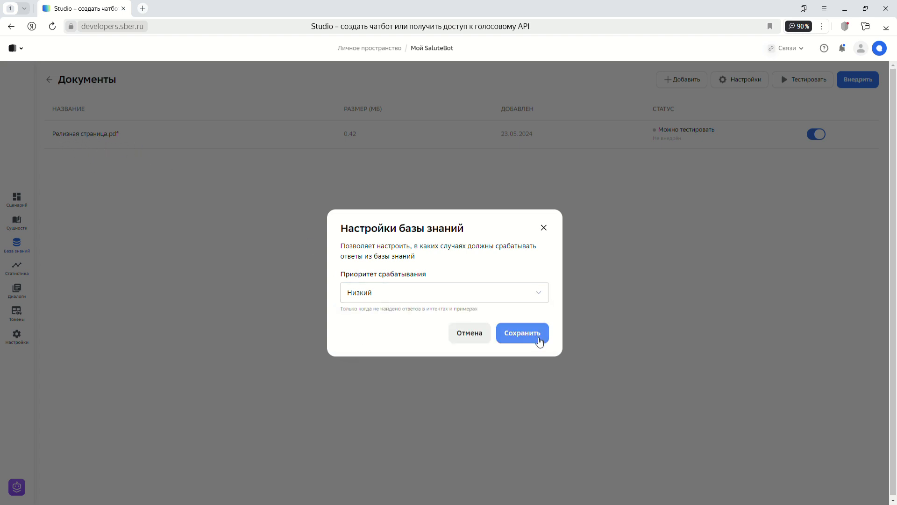
{"action": "left_click", "coordinate": [523, 337]}
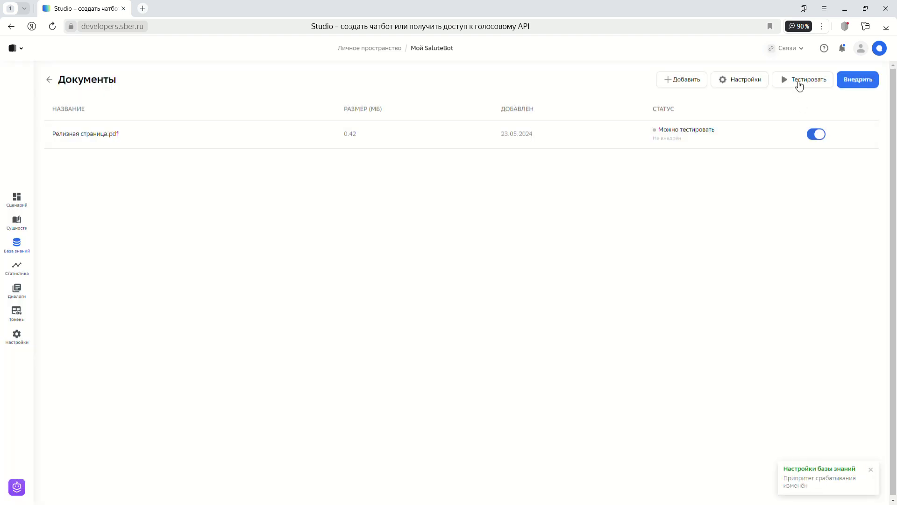
- Test the document knowledge base with the question "Какого числа будет новая модель?"
{"action": "left_click", "coordinate": [800, 80]}
{"action": "left_click", "coordinate": [778, 102]}
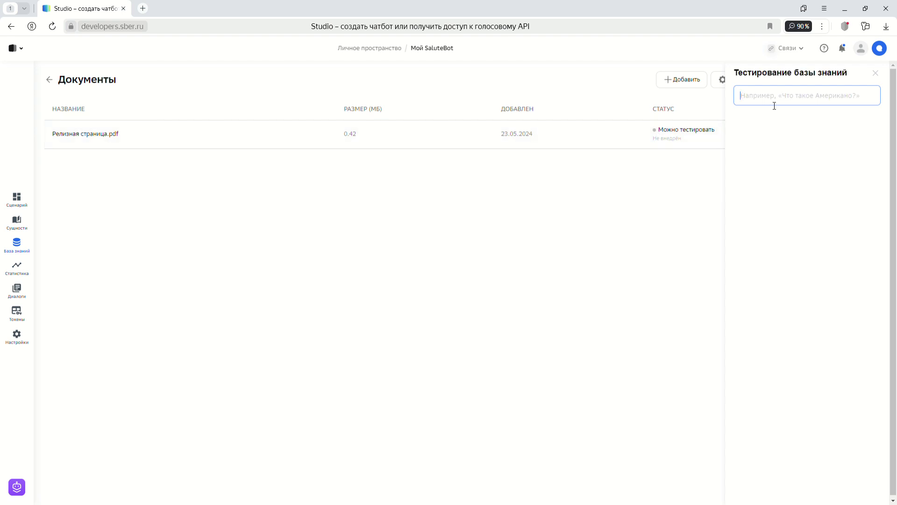
{"action": "type", "text": "Какого числа будет новая модель?"}
{"action": "key", "text": "Return"}
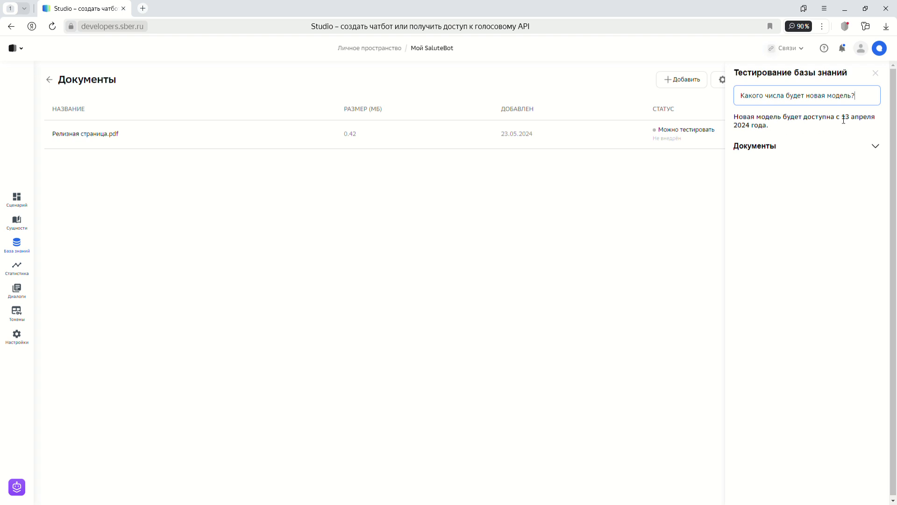
- Examine the model release dates in the first Релизная страница.pdf source fragment behind the answer, then close the fragment
{"action": "left_click", "coordinate": [875, 146]}
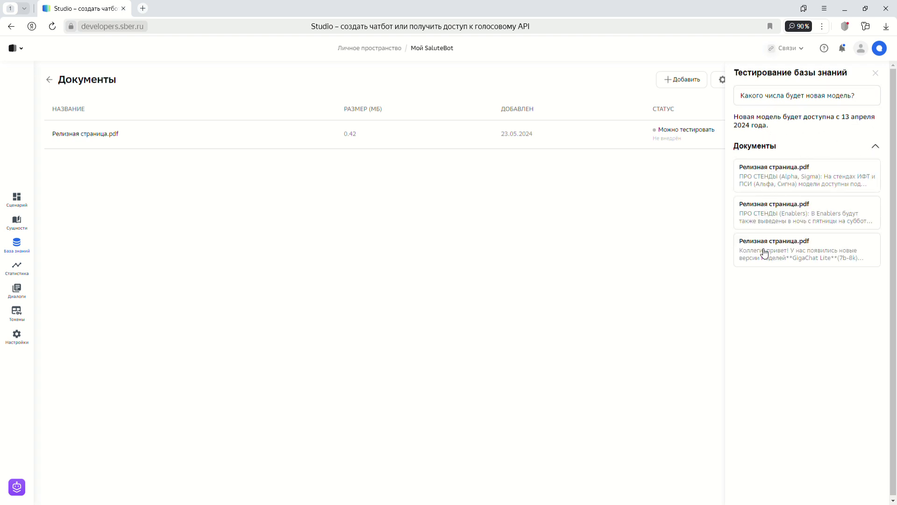
{"action": "left_click", "coordinate": [780, 185]}
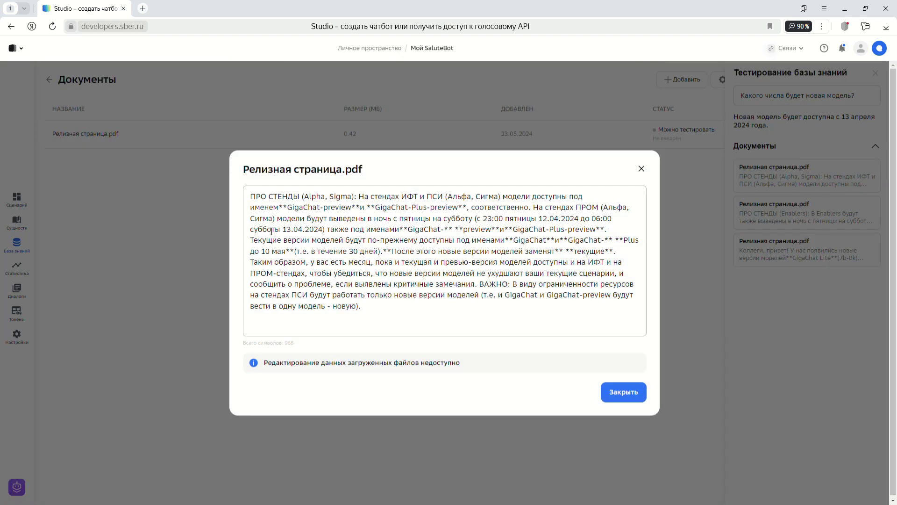
{"action": "left_click_drag", "start_coordinate": [266, 229], "coordinate": [339, 227]}
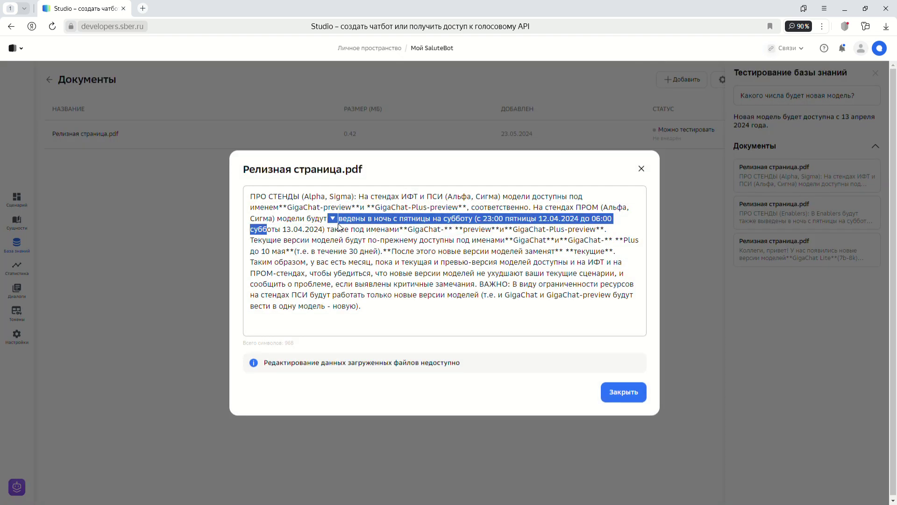
{"action": "left_click", "coordinate": [642, 169]}
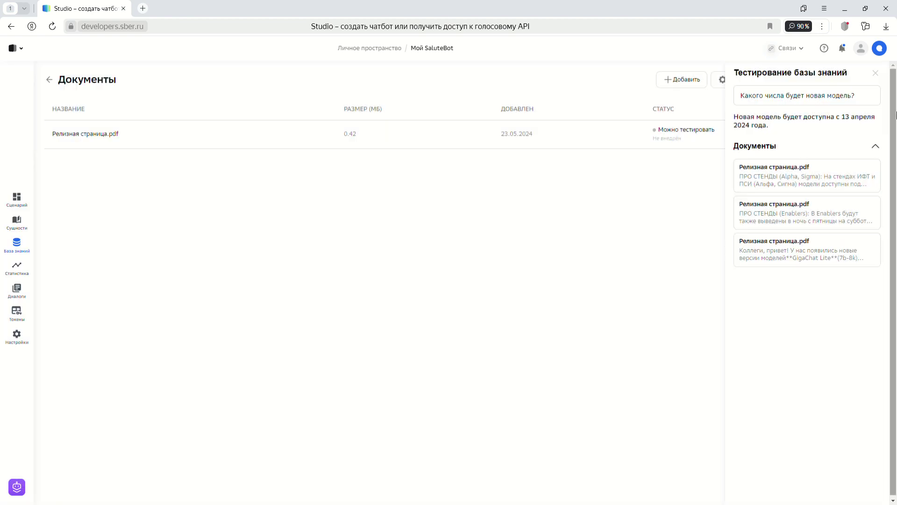
- Leave knowledge base testing, deploy the document knowledge base, and return to the scenario
{"action": "left_click", "coordinate": [876, 74]}
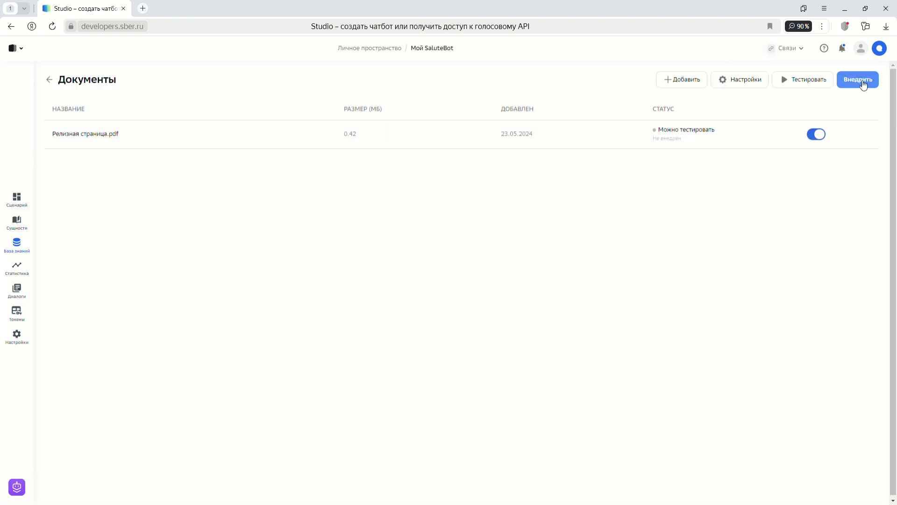
{"action": "left_click", "coordinate": [862, 81]}
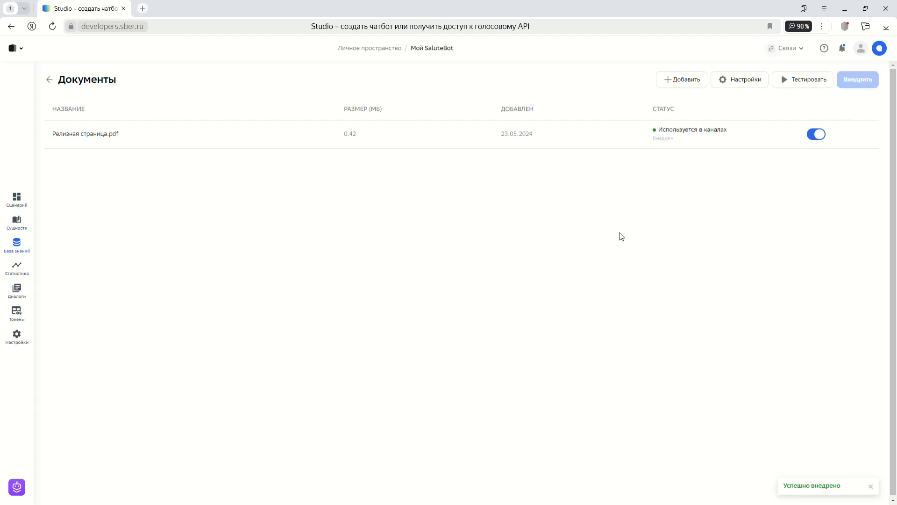
{"action": "left_click", "coordinate": [16, 198]}
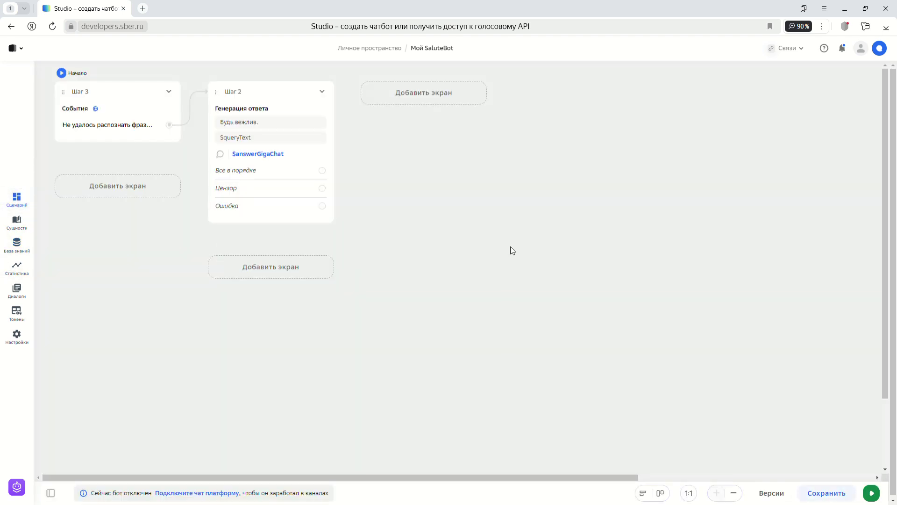
- Save the scenario and run a widget test asking the bot "Какого числа выйдет новая модель?"
{"action": "left_click", "coordinate": [829, 491]}
{"action": "left_click", "coordinate": [871, 492]}
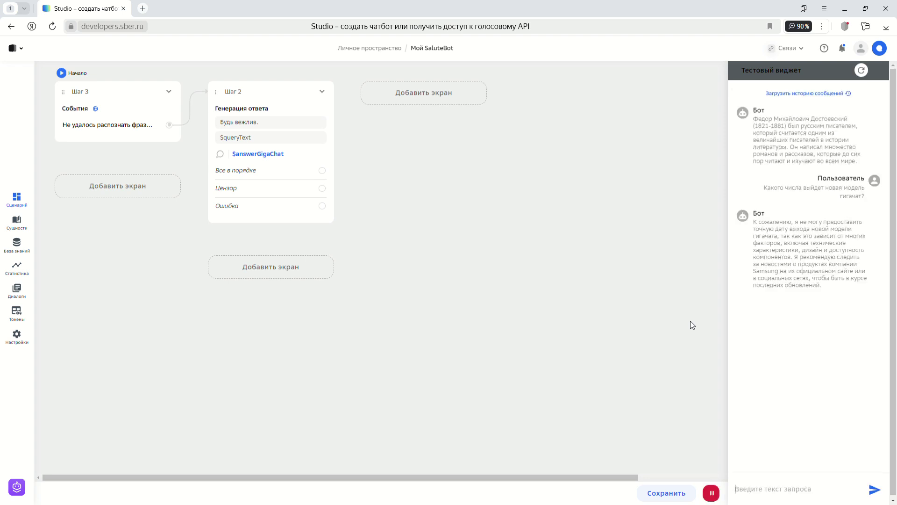
{"action": "type", "text": "Какого числа выйдет новая модель?"}
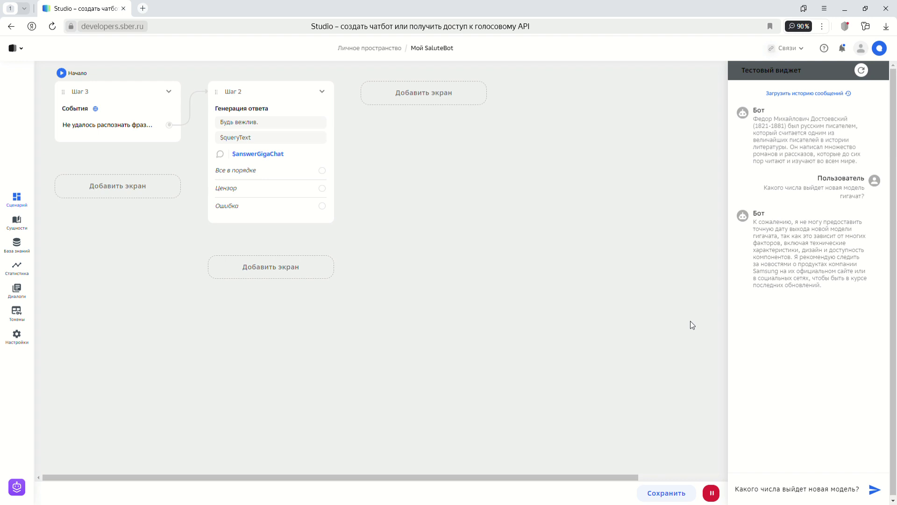
{"action": "key", "text": "Return"}
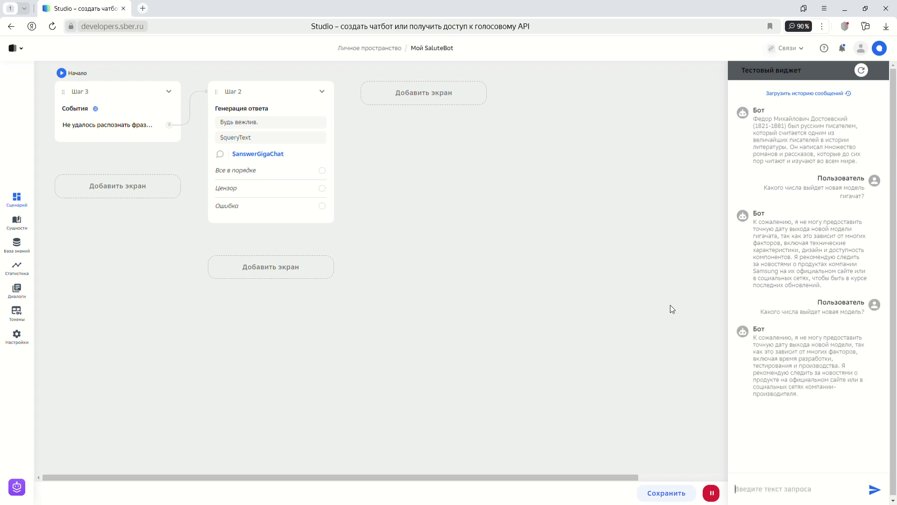
{"action": "left_click", "coordinate": [711, 493]}
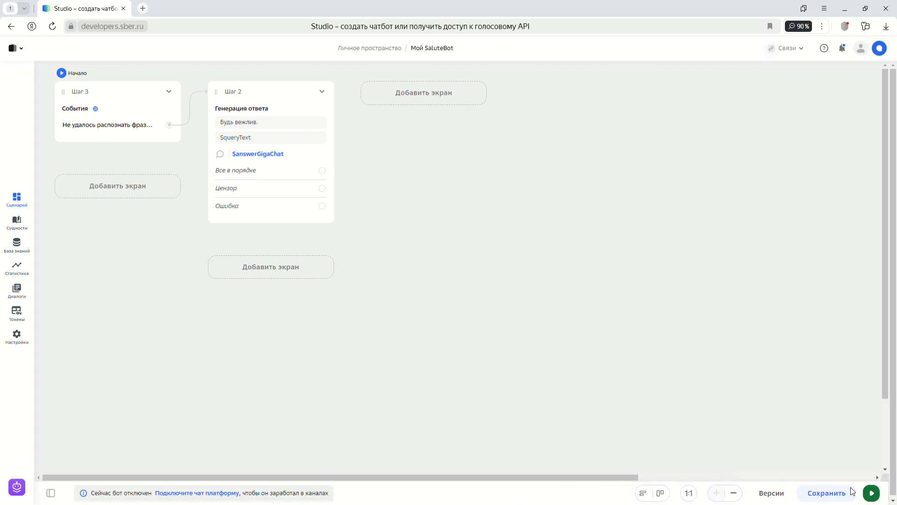
- Save the scenario again and reopen the Graph SaluteBot project from the home page
{"action": "left_click", "coordinate": [824, 493]}
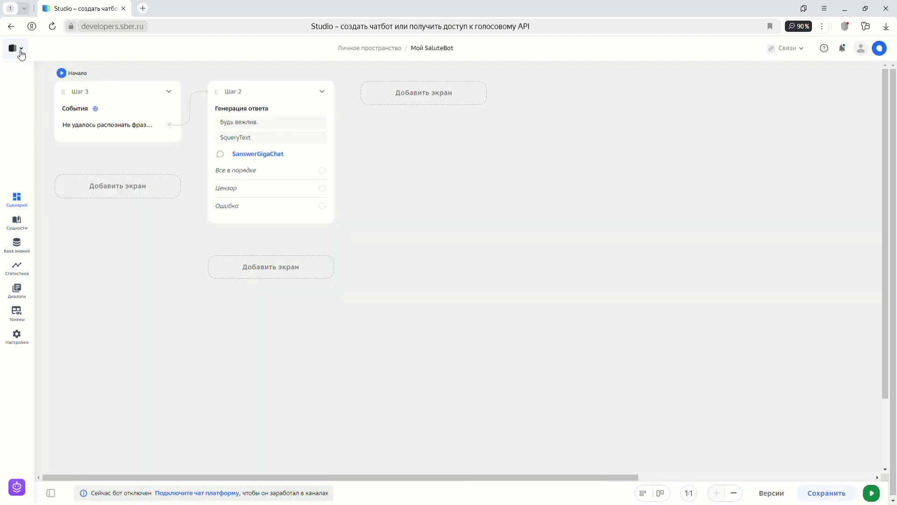
{"action": "left_click", "coordinate": [17, 49]}
{"action": "left_click", "coordinate": [54, 105]}
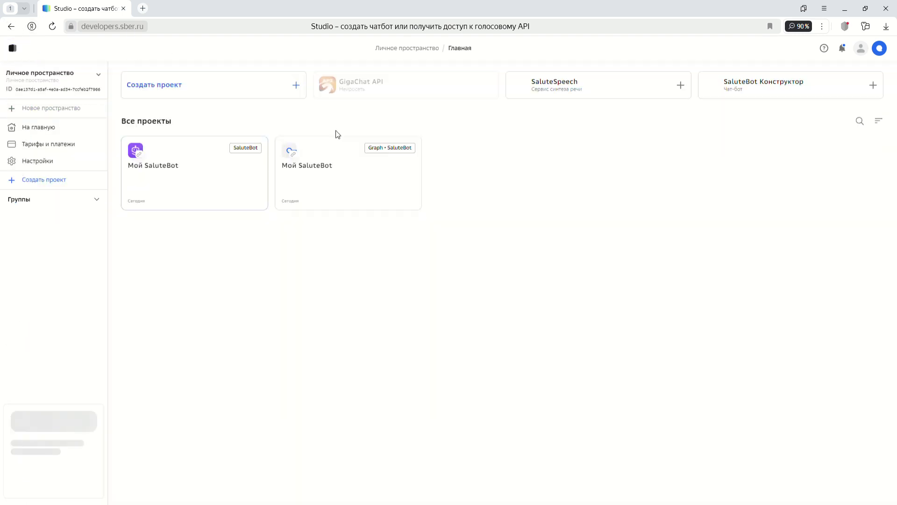
{"action": "left_click", "coordinate": [324, 198]}
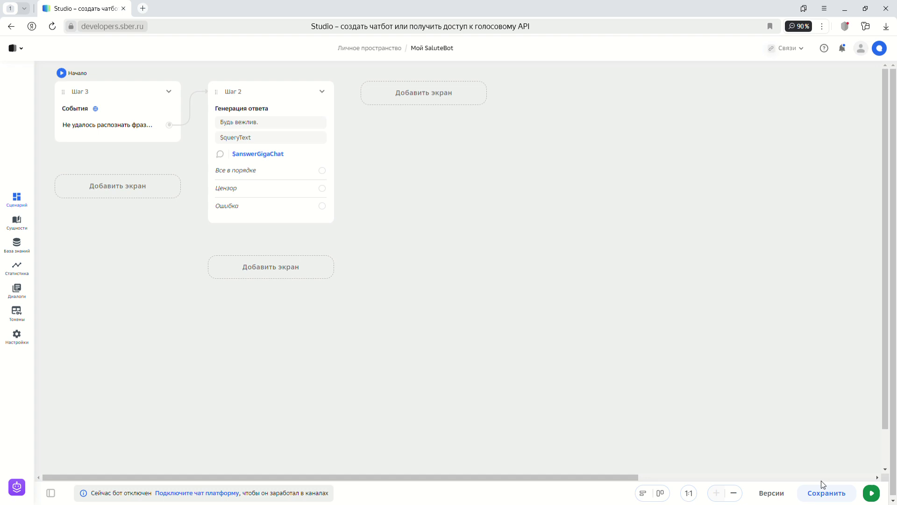
- Relaunch the test widget and resend the earlier question "Какого числа выйдет новая модель?" copied from the chat history
{"action": "left_click", "coordinate": [872, 493]}
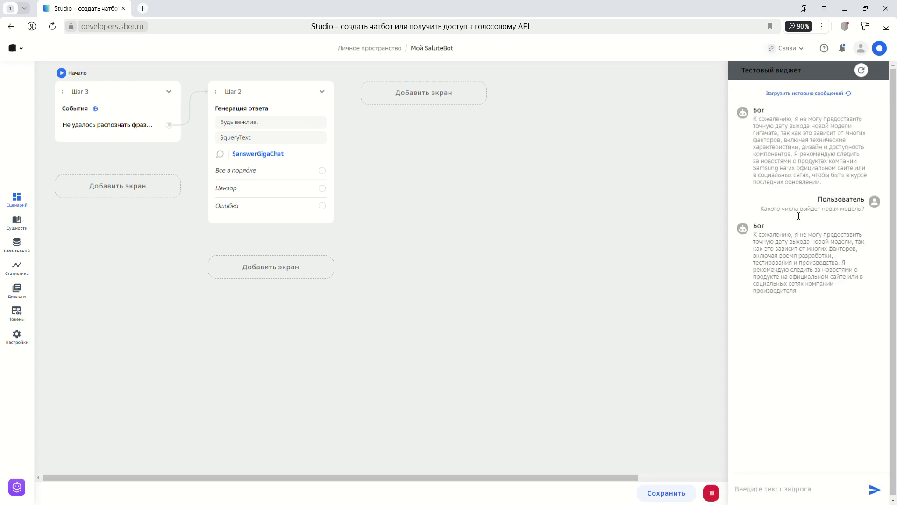
{"action": "left_click_drag", "start_coordinate": [761, 210], "coordinate": [826, 245]}
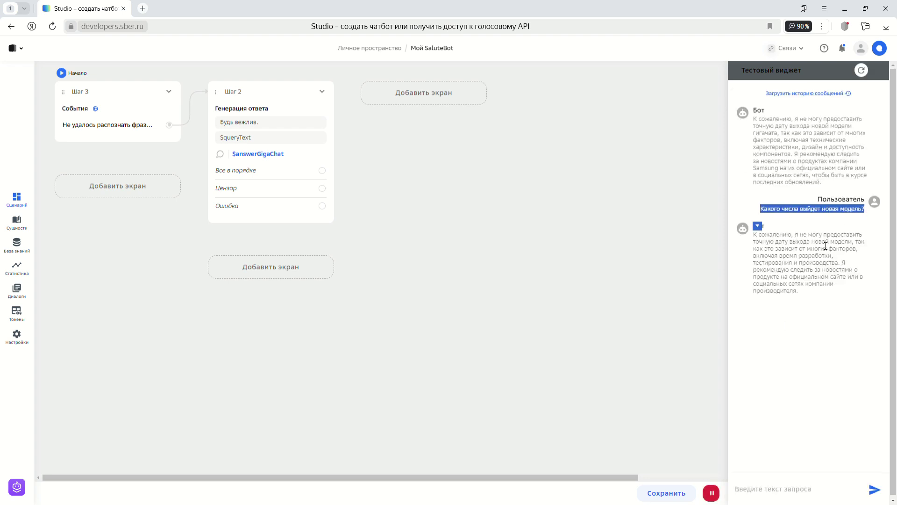
{"action": "key", "text": "ctrl+c"}
{"action": "left_click", "coordinate": [736, 489]}
{"action": "key", "text": "ctrl+v"}
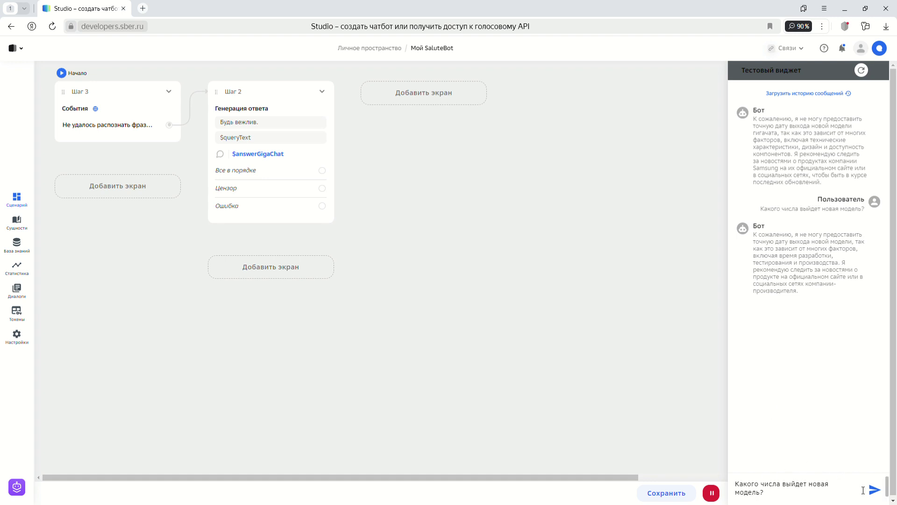
{"action": "left_click", "coordinate": [873, 490]}
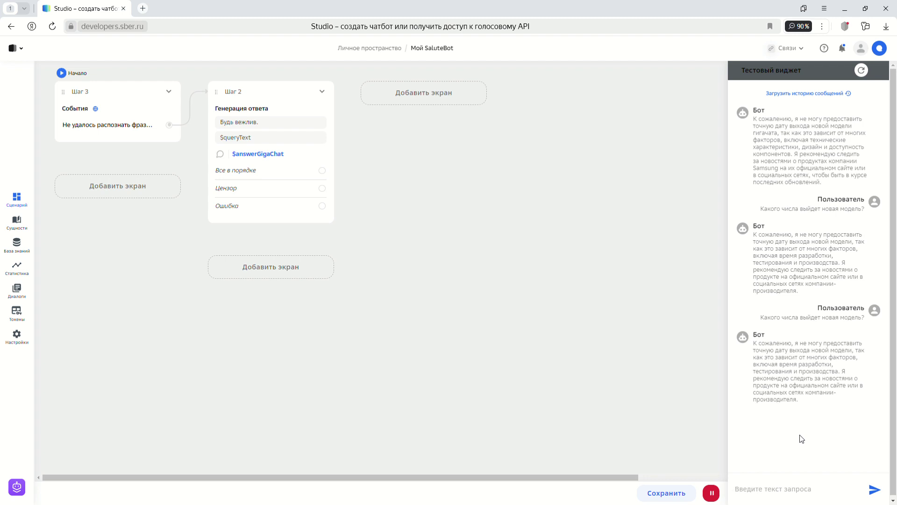
- Ask the bot the rephrased question "когда появится новая модель?" in the test widget
{"action": "type", "text": "когда появится новая моде"}
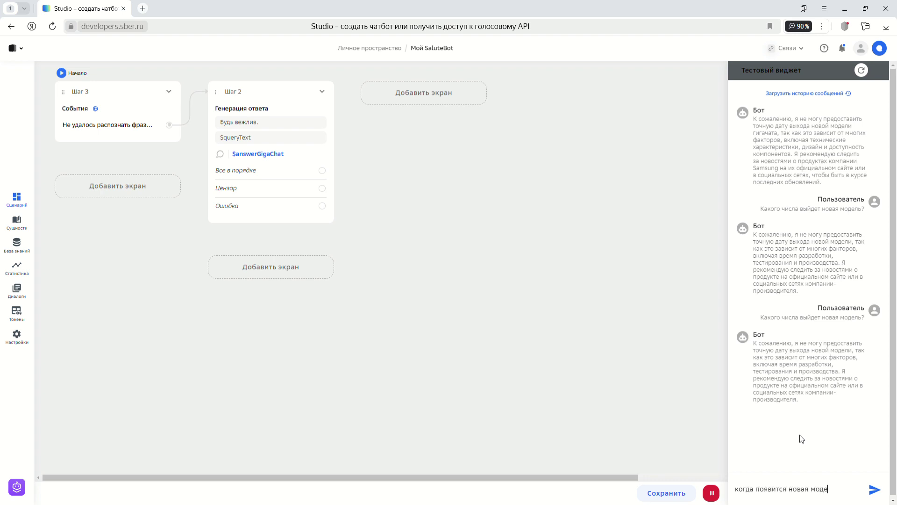
{"action": "type", "text": "ль?"}
{"action": "key", "text": "Return"}
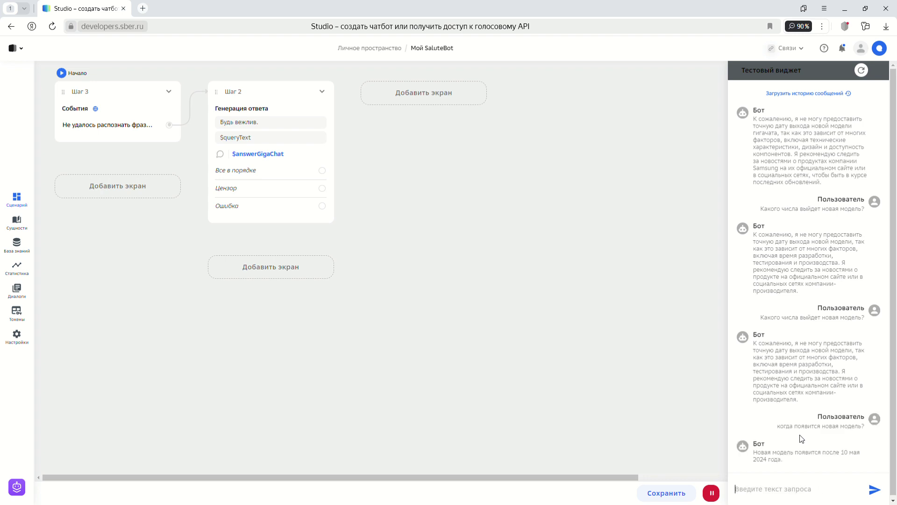